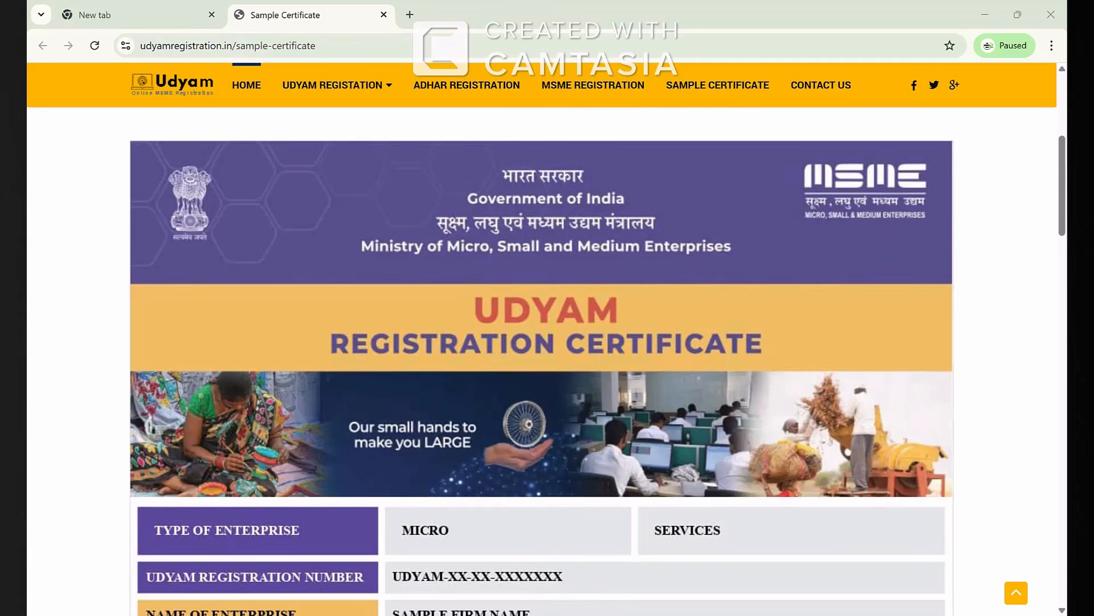
# Close the sample certificate page, search Google for msme registration and open the Ministry of Micro, Small & Medium Enterprises website.
pyautogui.hotkey('ctrl', 'w')
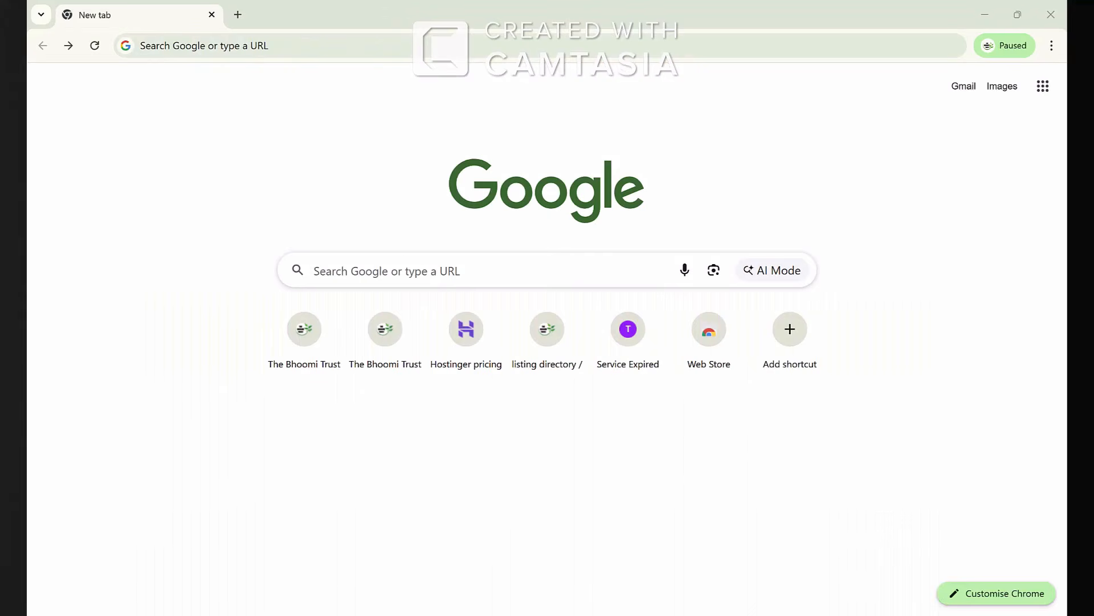
pyautogui.click(407, 273)
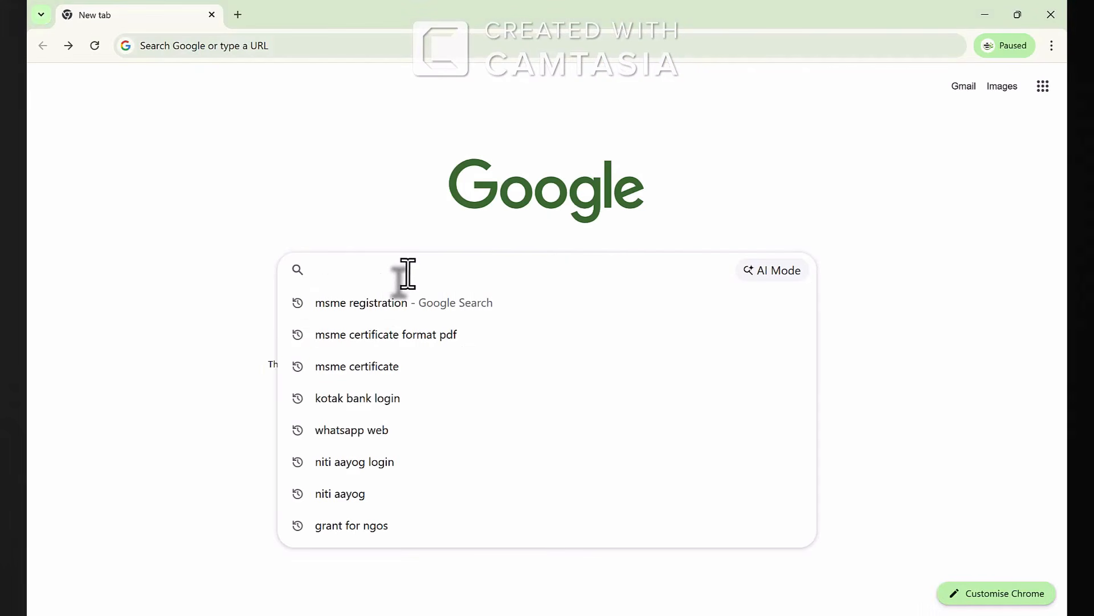
pyautogui.click(365, 302)
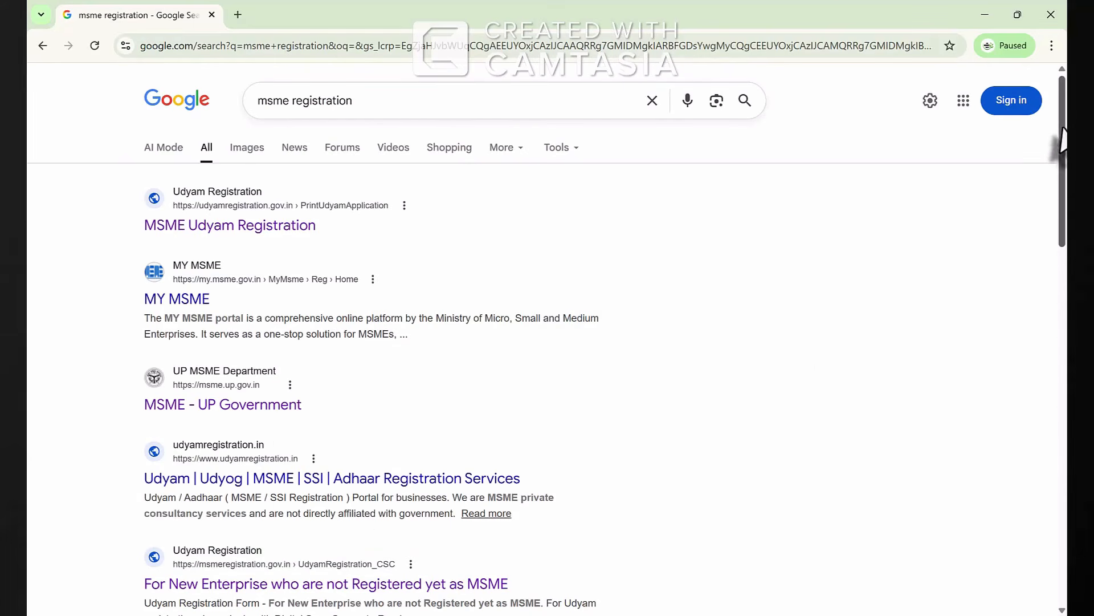
pyautogui.scroll(-5, 1064, 140)
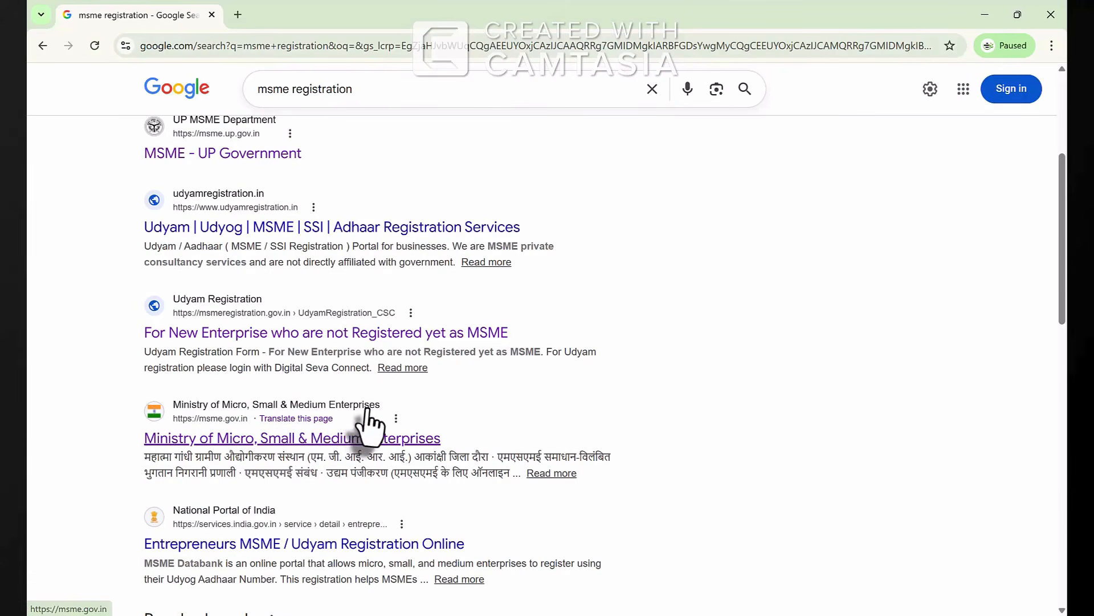
pyautogui.click(263, 440)
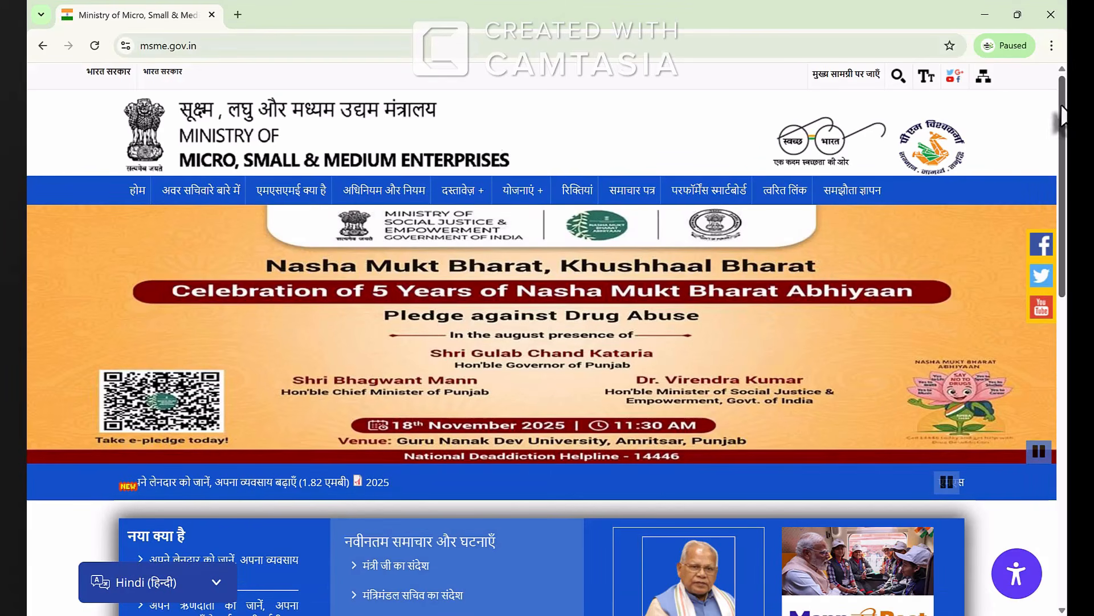
# Open the Udyam online registration portal for MSMEs from the service tiles on the ministry homepage.
pyautogui.moveTo(1062, 114); pyautogui.dragTo(1064, 383)
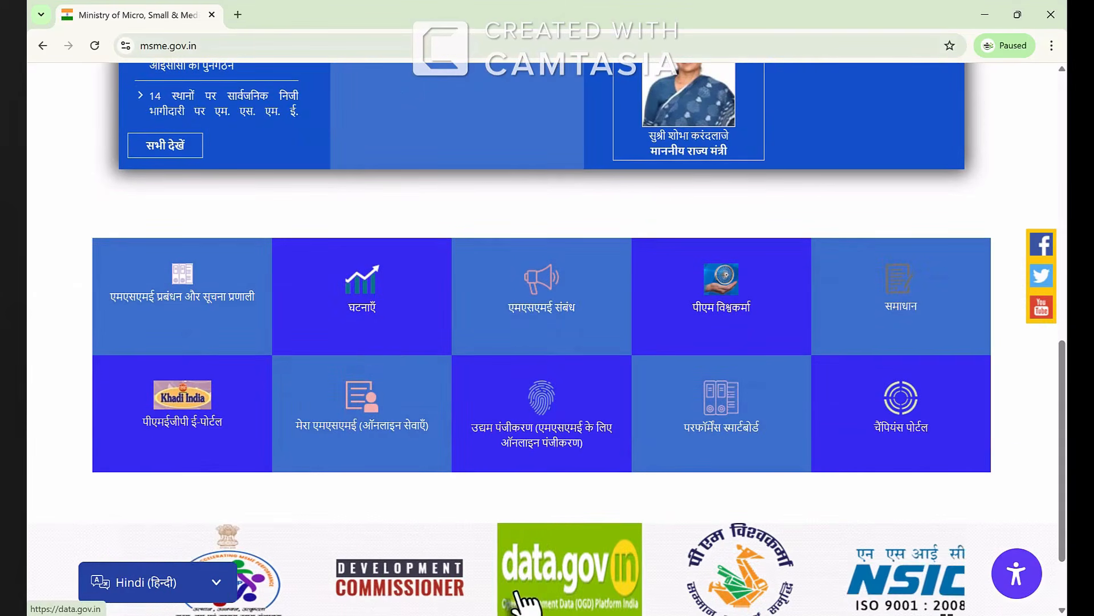
pyautogui.scroll(1, 515, 486)
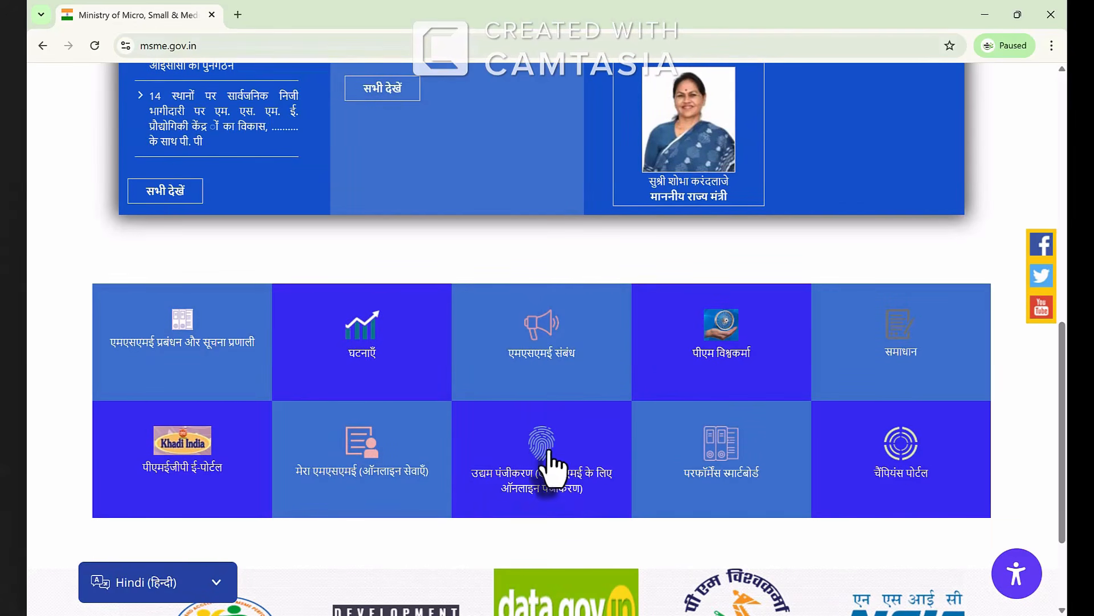
pyautogui.scroll(1, 578, 463)
pyautogui.click(577, 463)
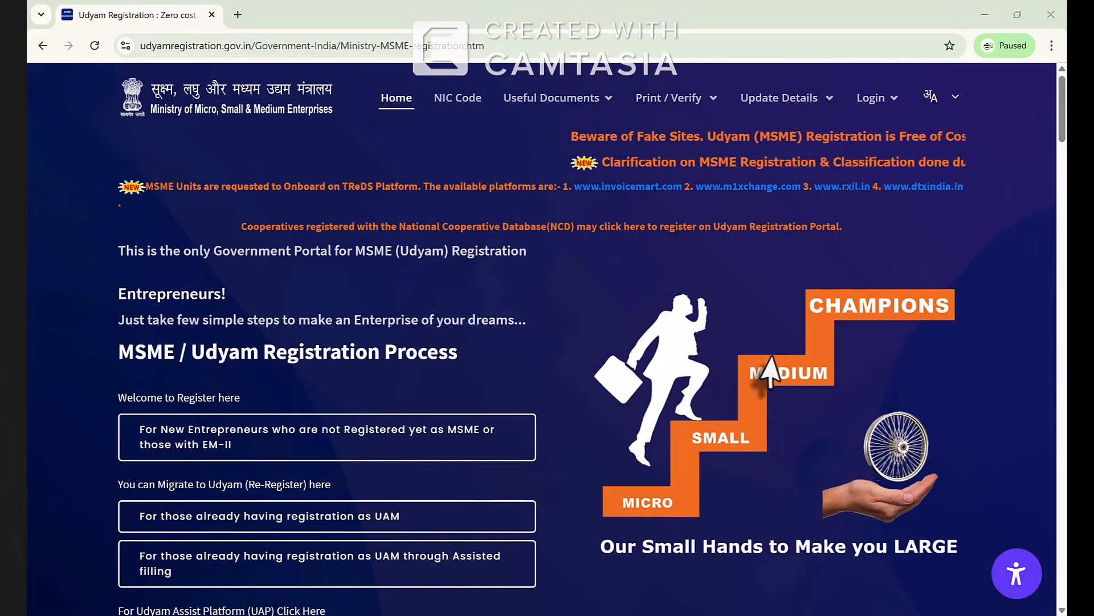
# Open the form for new entrepreneurs not yet registered as MSME and validate the Aadhaar details with the one-time password.
pyautogui.scroll(-2, 1059, 148)
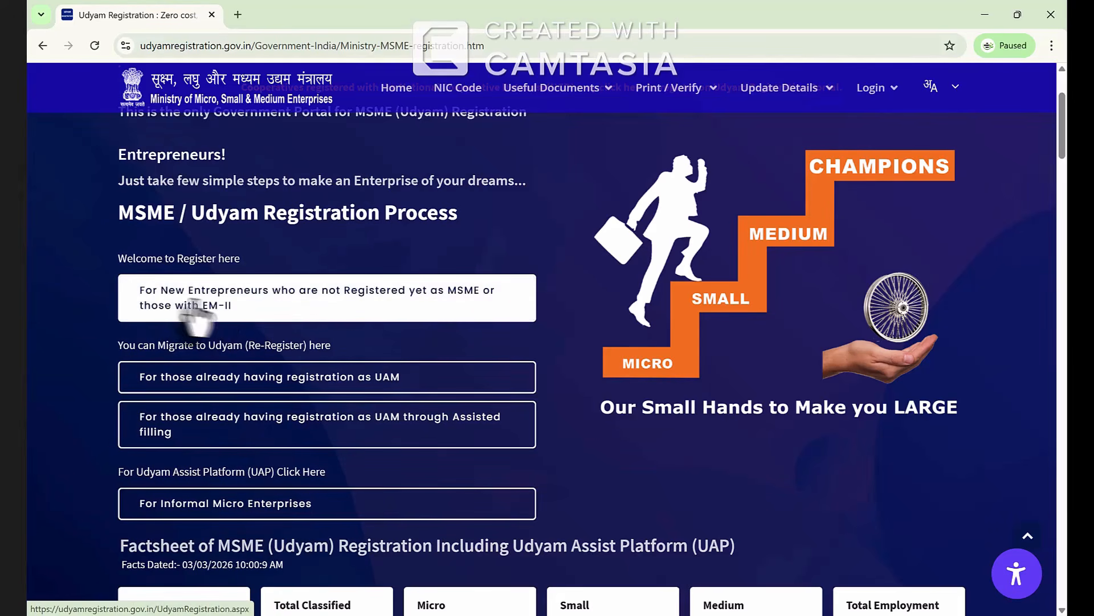
pyautogui.click(289, 300)
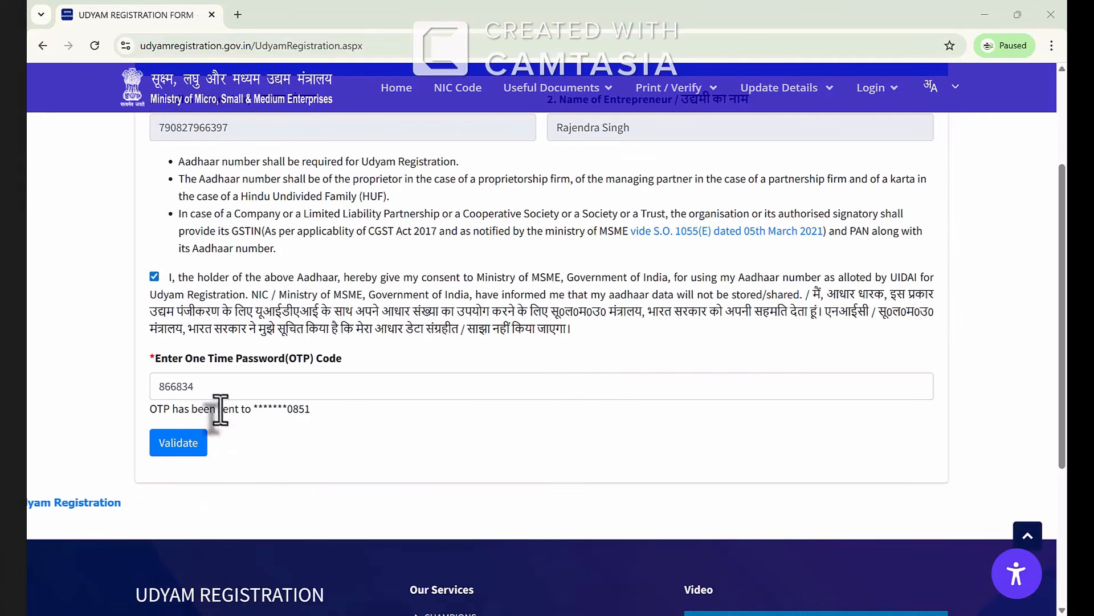
pyautogui.click(182, 448)
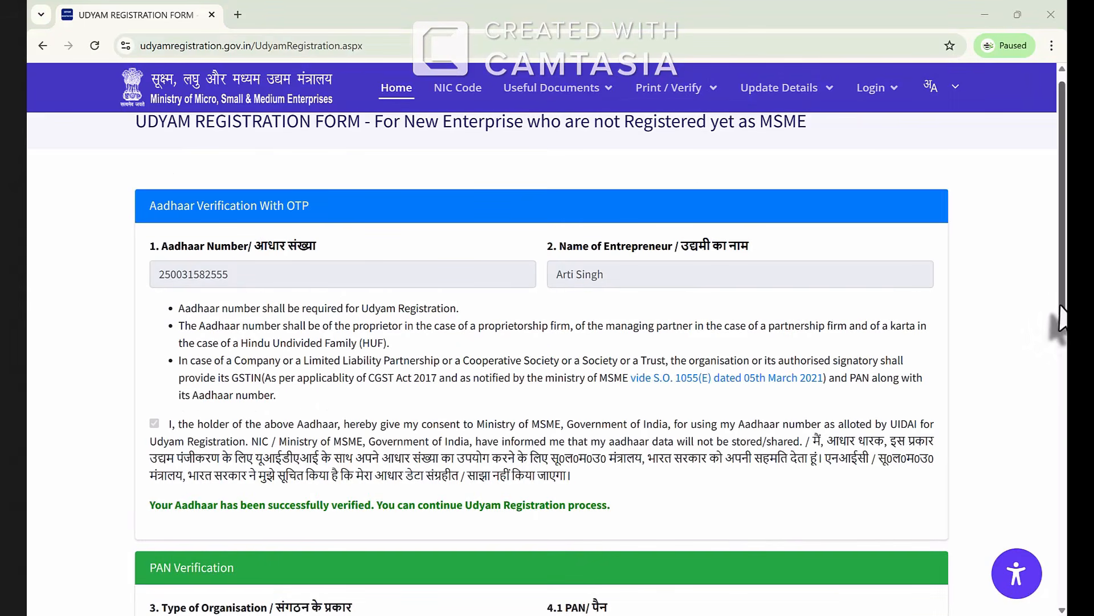
# Set the type of organisation to Proprietary in the PAN verification section.
pyautogui.moveTo(1061, 319); pyautogui.dragTo(1061, 440)
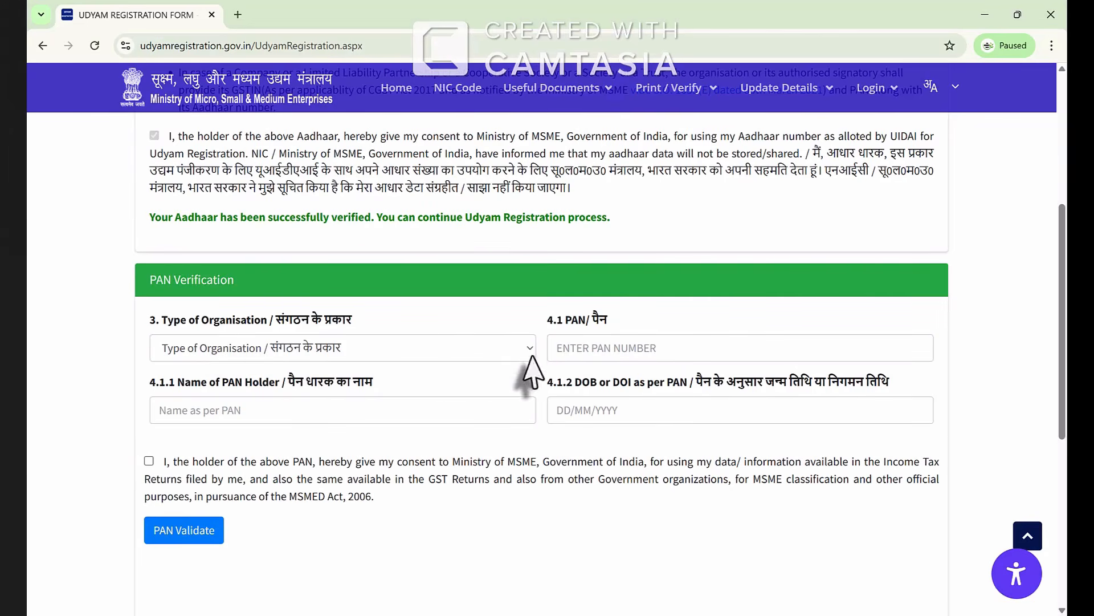
pyautogui.click(529, 349)
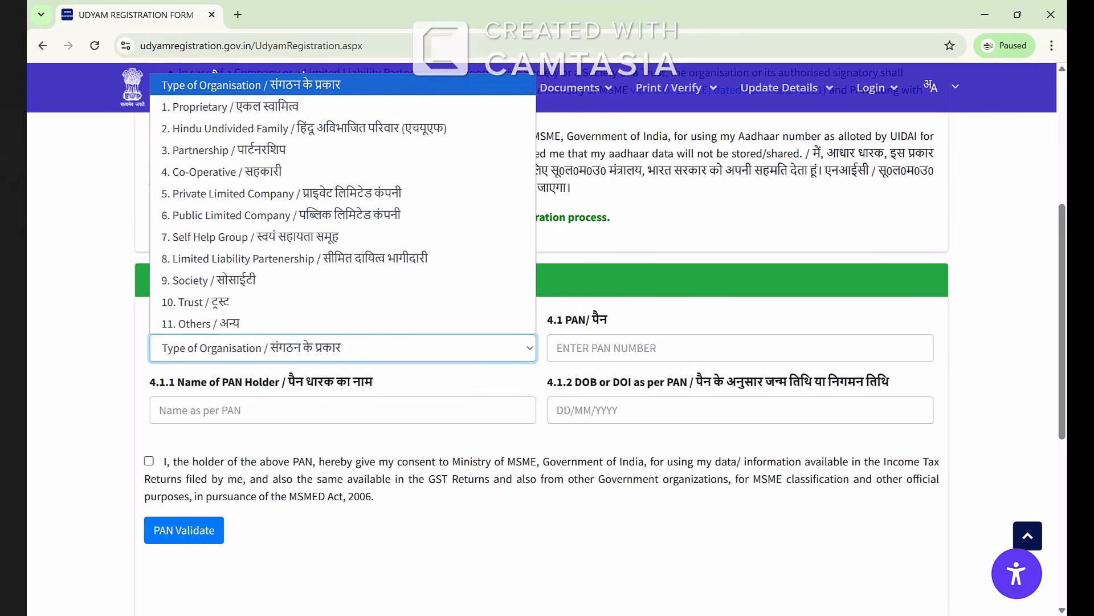
pyautogui.click(530, 349)
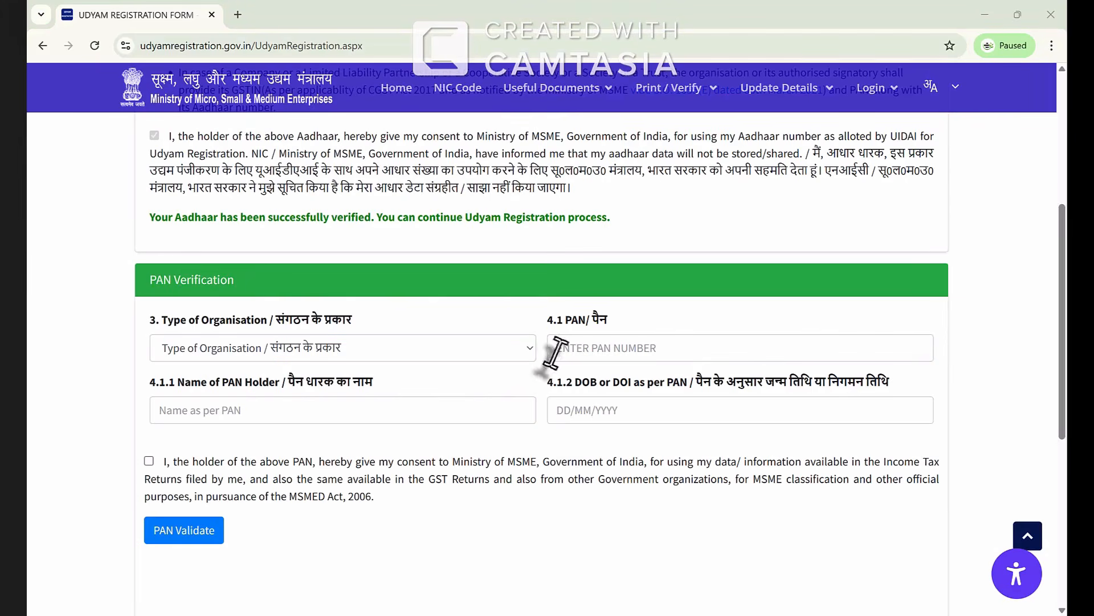
pyautogui.click(529, 352)
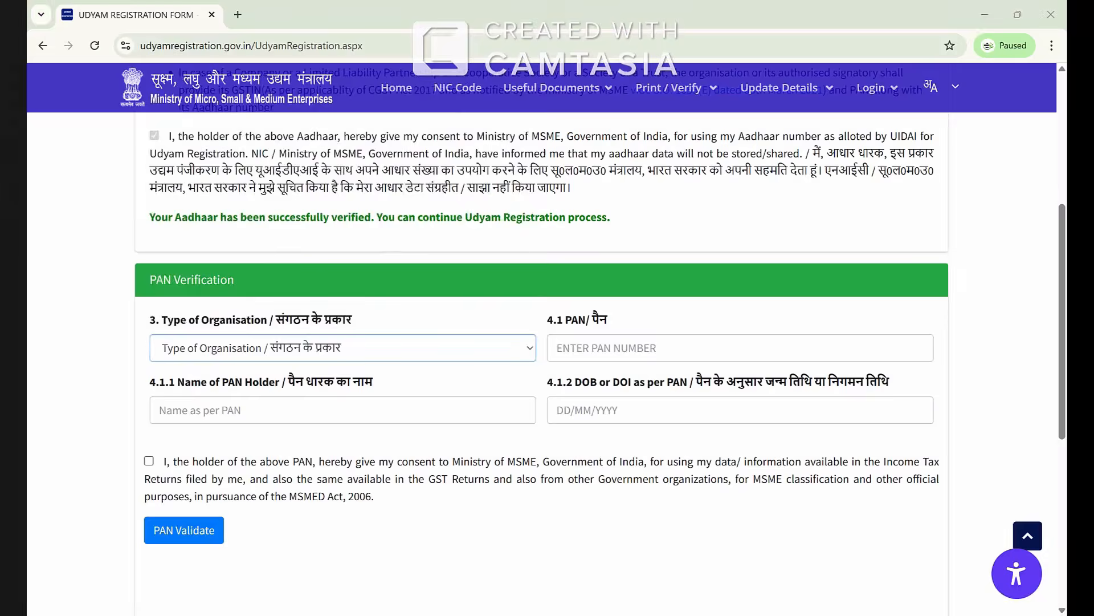
pyautogui.click(525, 345)
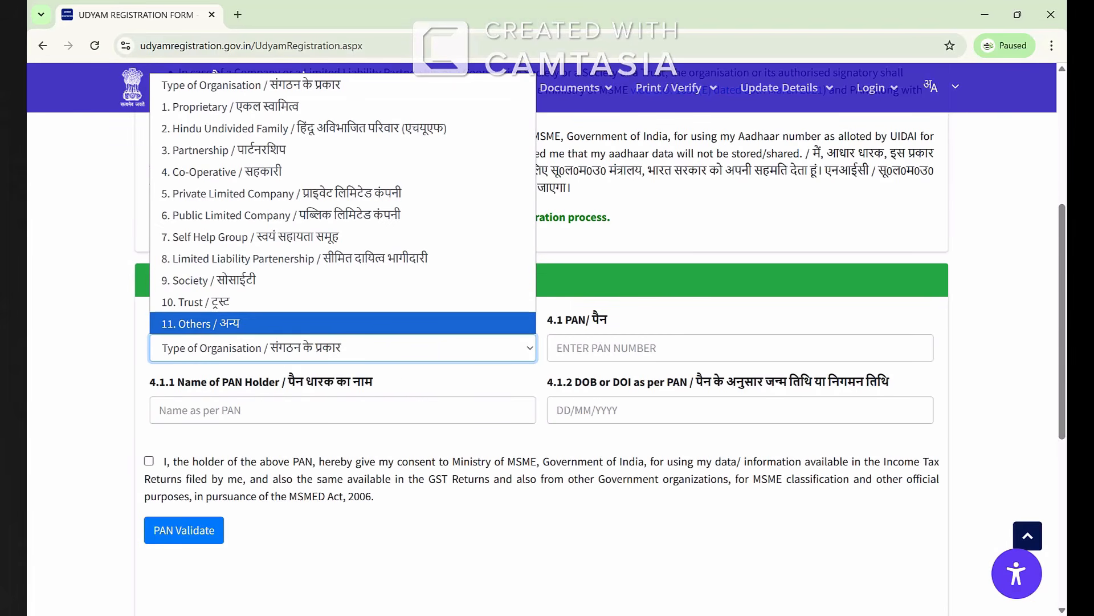
pyautogui.click(520, 354)
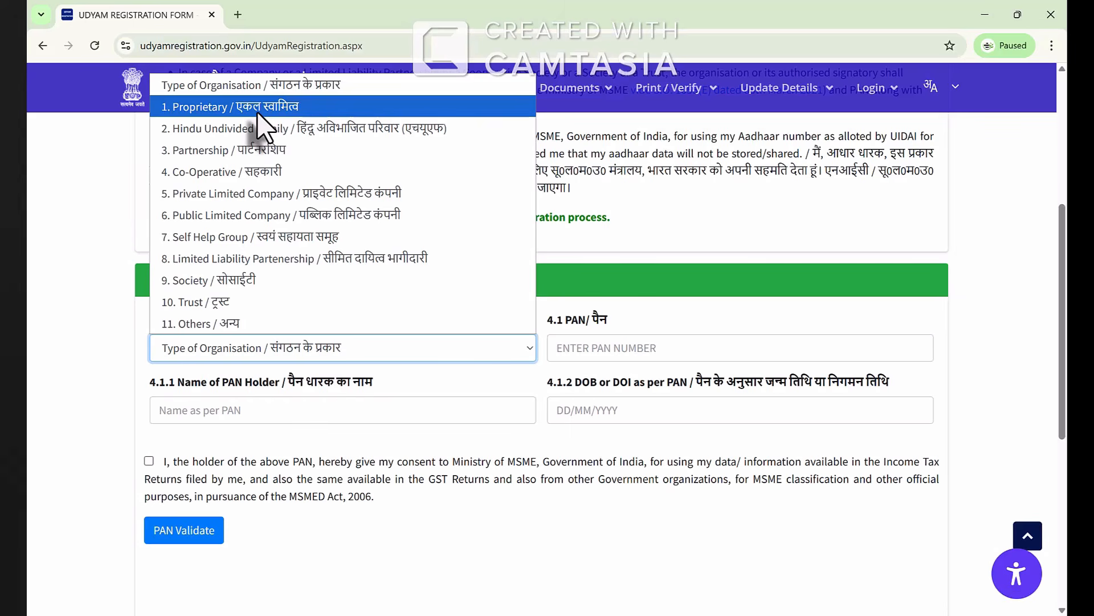
pyautogui.click(194, 107)
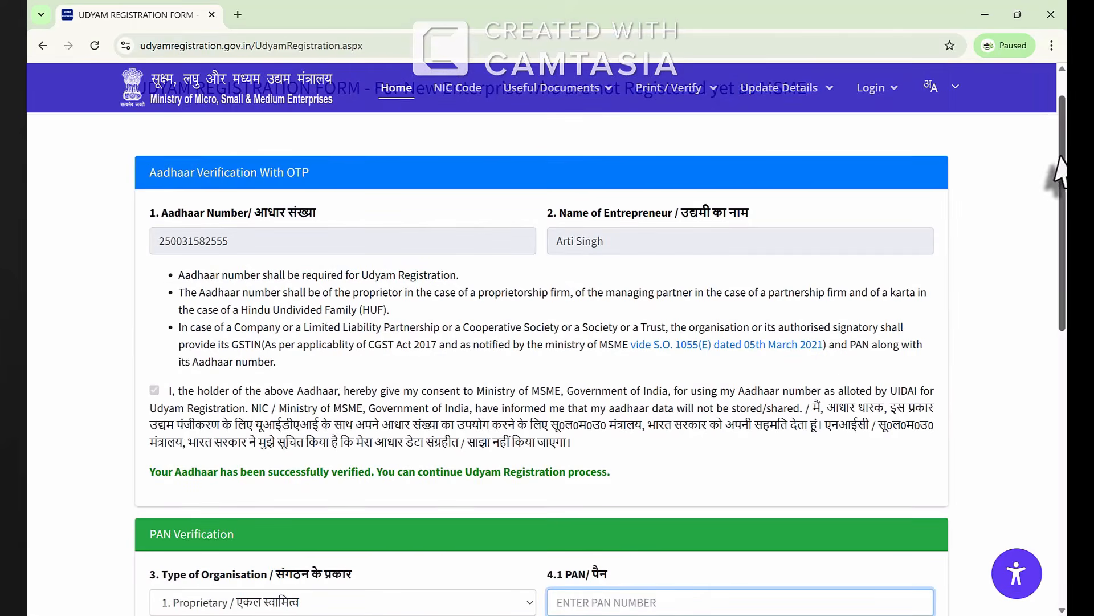
# Enter the PAN number, PAN holder's name and date of birth, give consent and validate the PAN.
pyautogui.moveTo(1057, 171); pyautogui.dragTo(1056, 282)
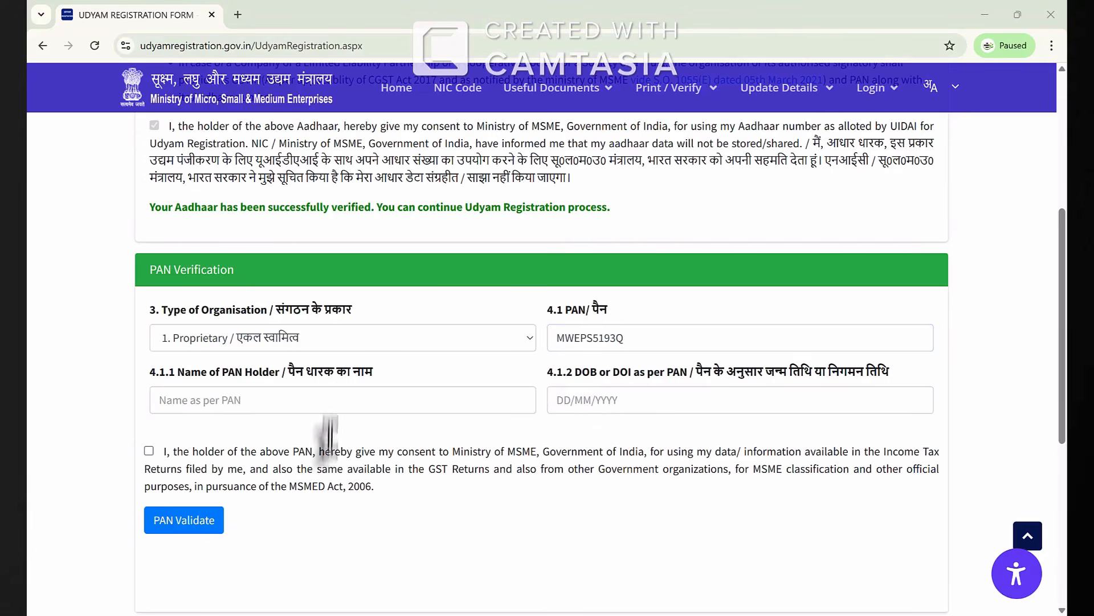
pyautogui.click(332, 394)
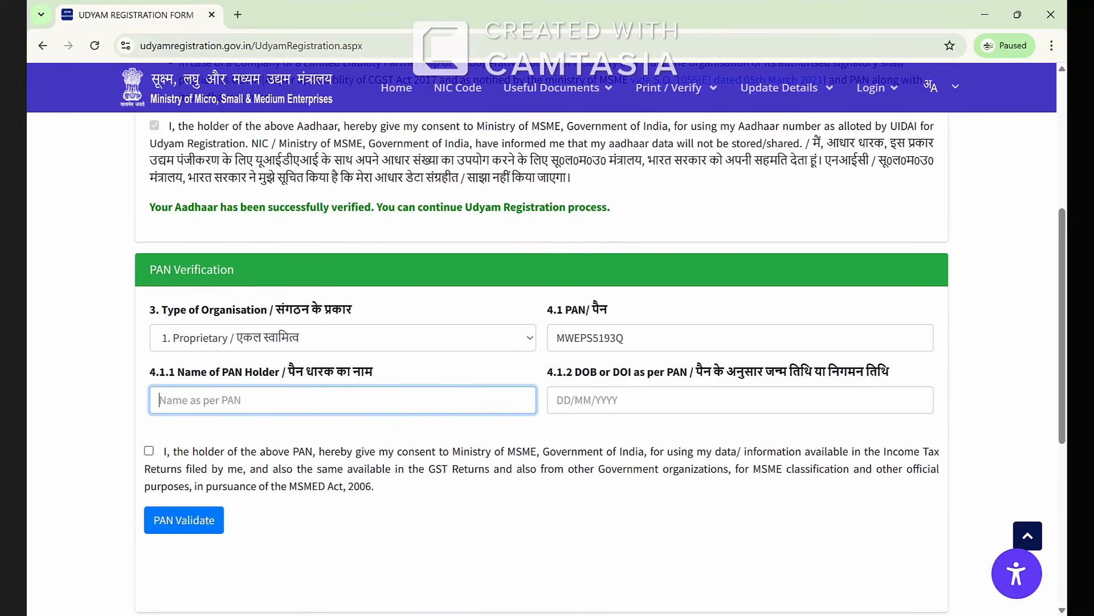
pyautogui.hotkey('alt', 'Tab')
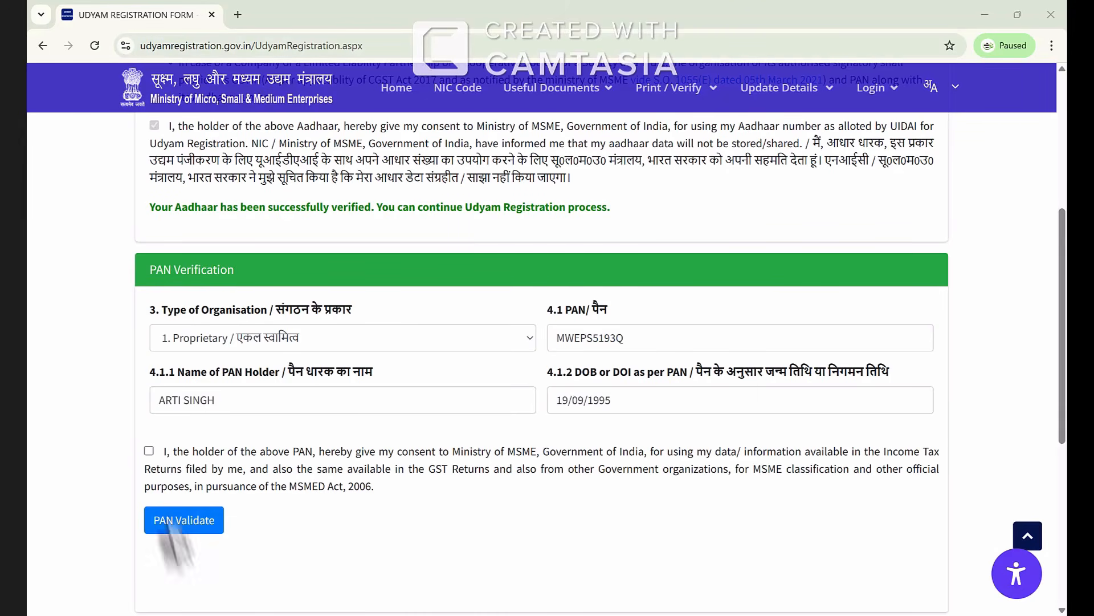
pyautogui.click(149, 451)
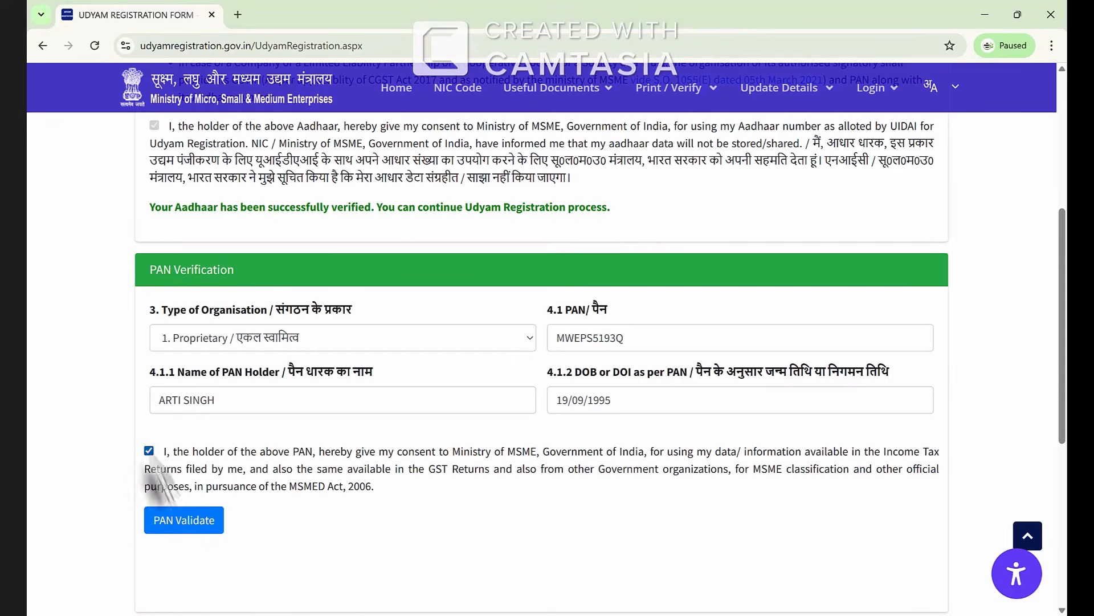
pyautogui.click(191, 525)
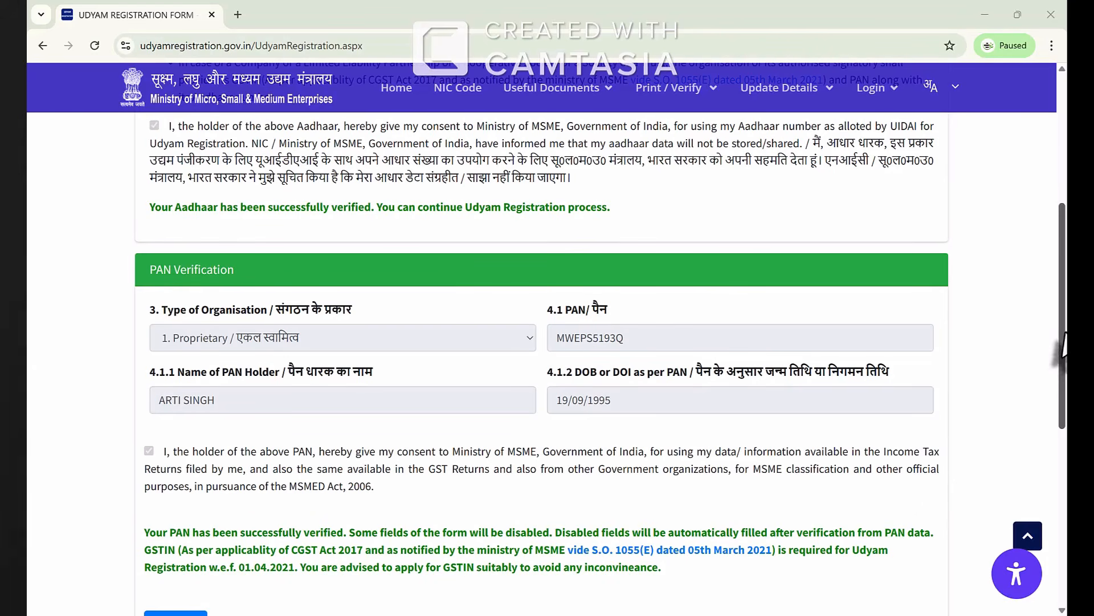
# Continue to the registration details and choose General social category, Female gender and No for specially abled.
pyautogui.scroll(-1, 1063, 345)
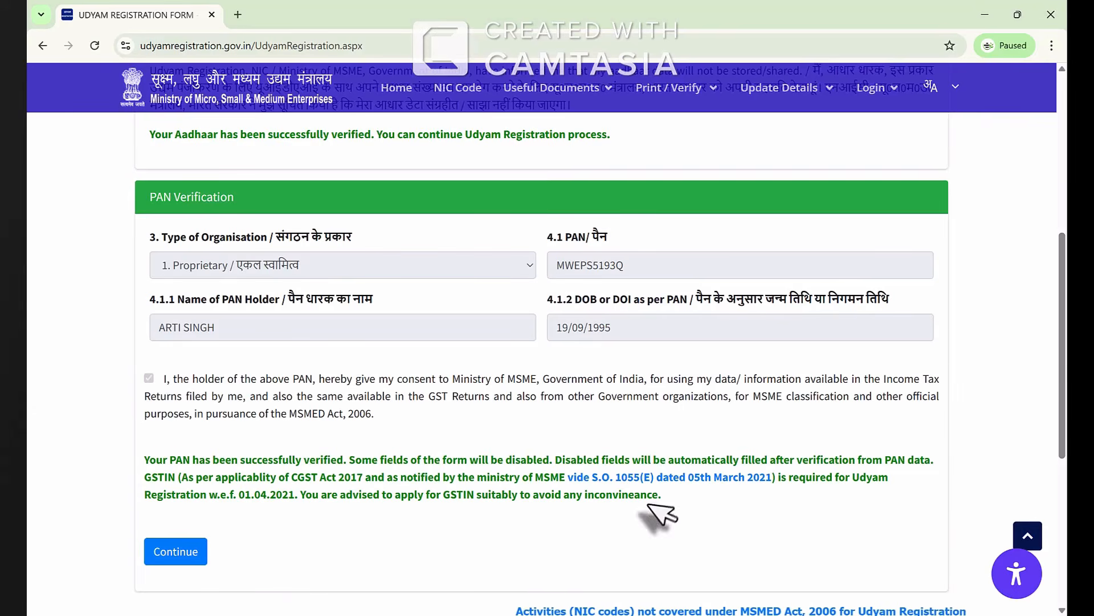
pyautogui.click(181, 551)
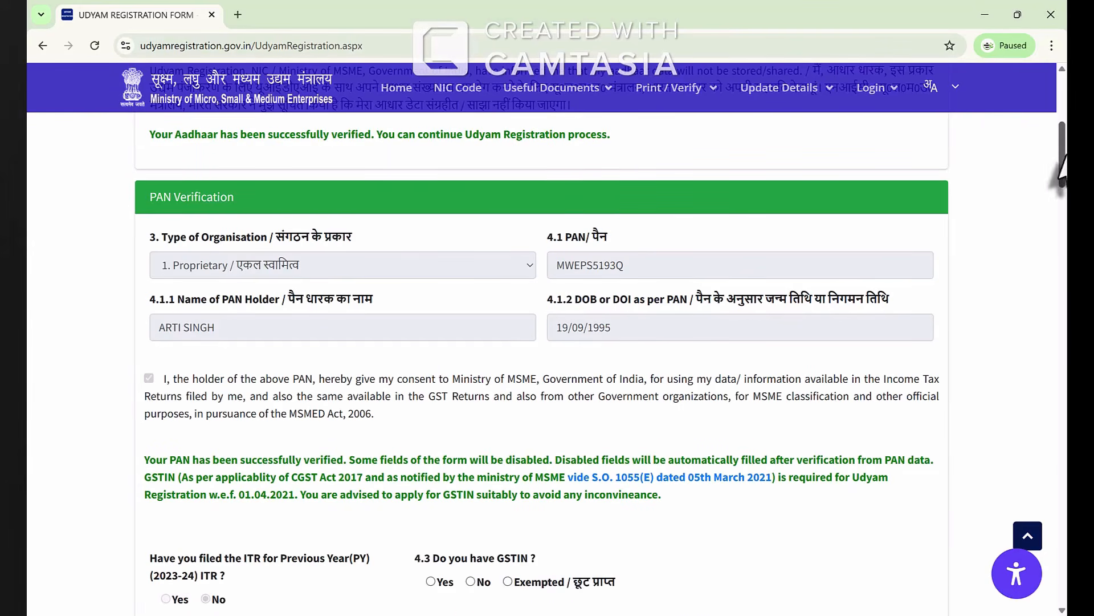
pyautogui.moveTo(1063, 157); pyautogui.dragTo(1063, 185)
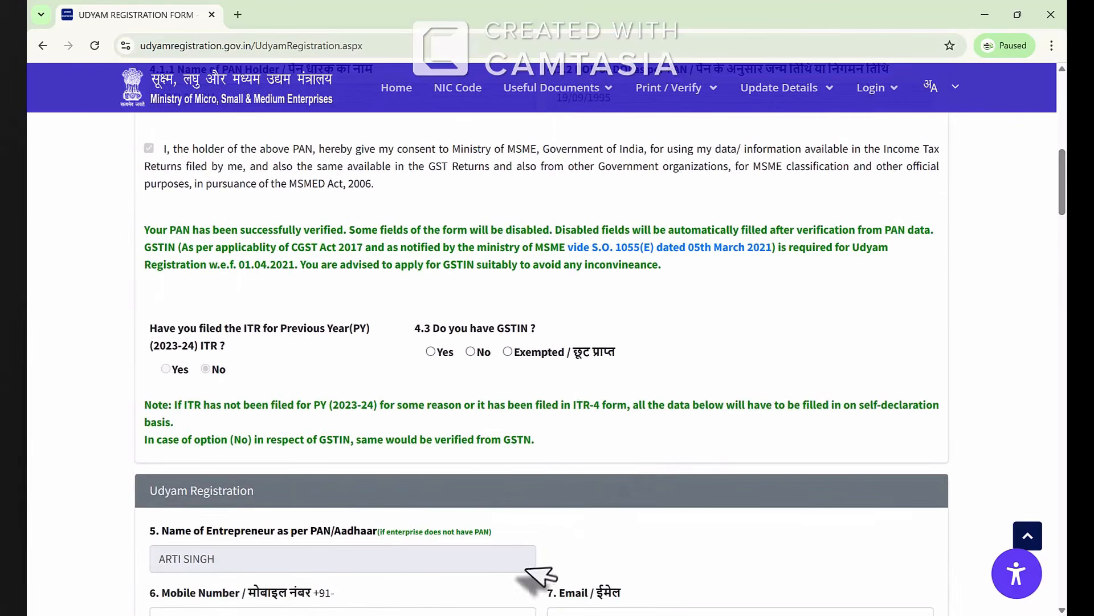
pyautogui.scroll(-3, 542, 365)
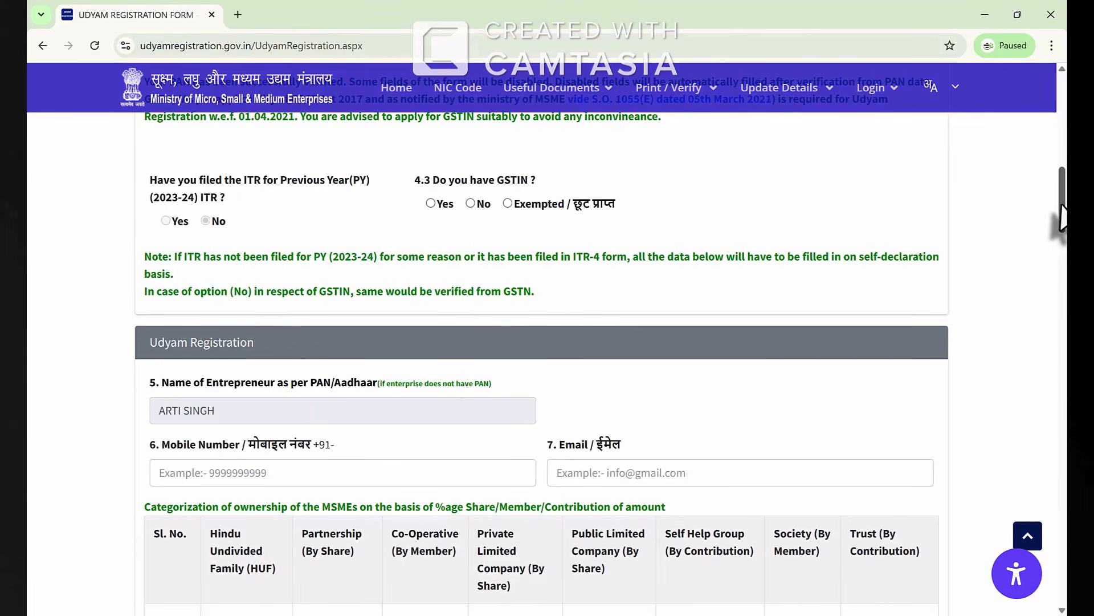
pyautogui.moveTo(1059, 216); pyautogui.dragTo(1061, 238)
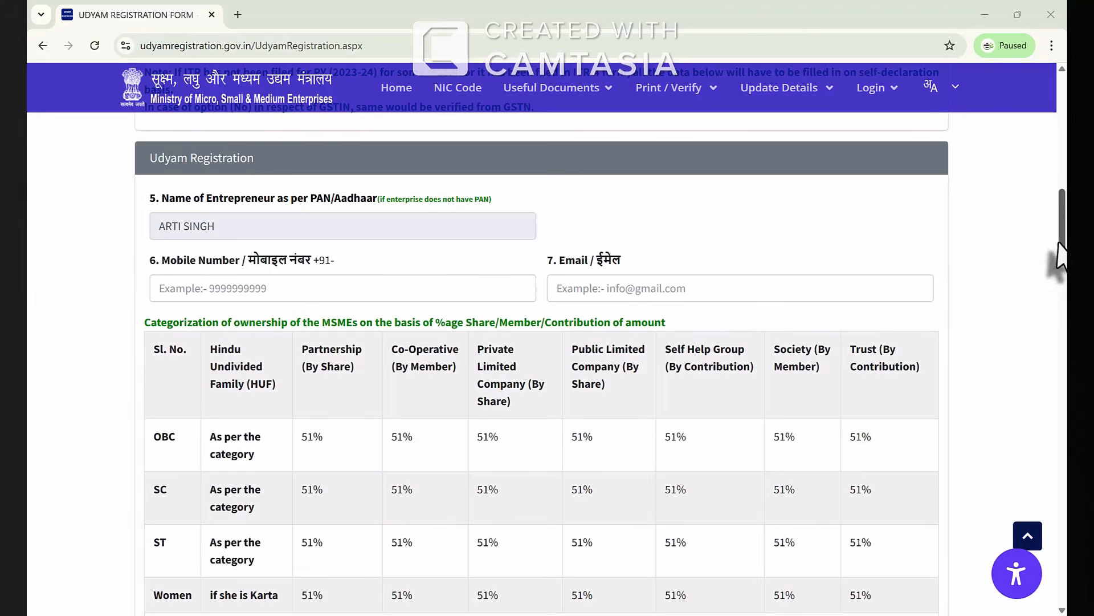
pyautogui.moveTo(1061, 250); pyautogui.dragTo(1063, 289)
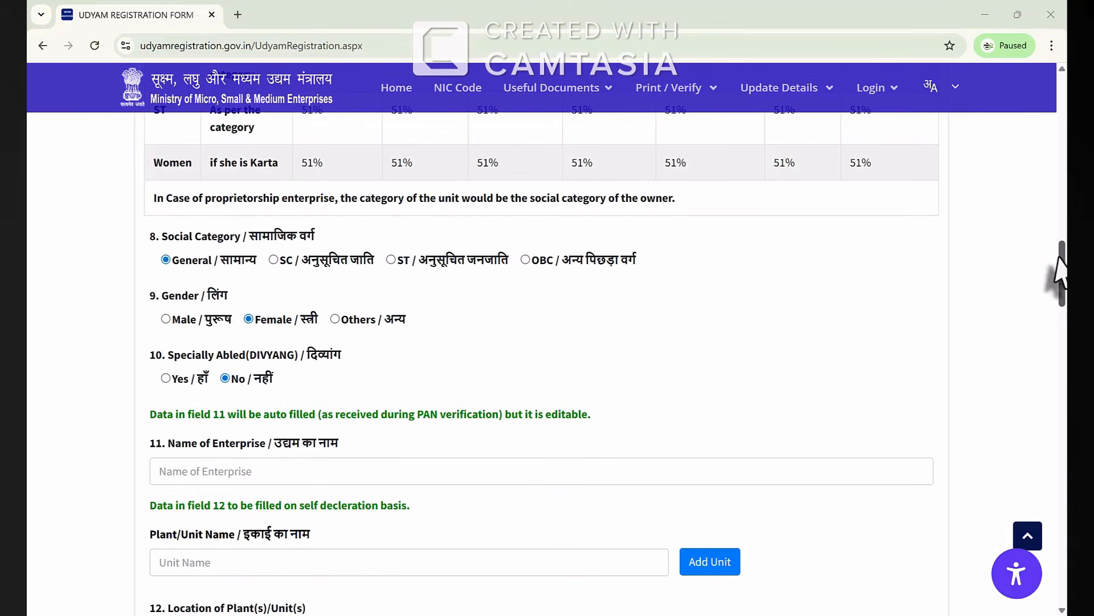
# Enter BHOOMI ENTERPRISES as the enterprise name and add a plant unit named Spices.
pyautogui.moveTo(1061, 258); pyautogui.dragTo(1061, 281)
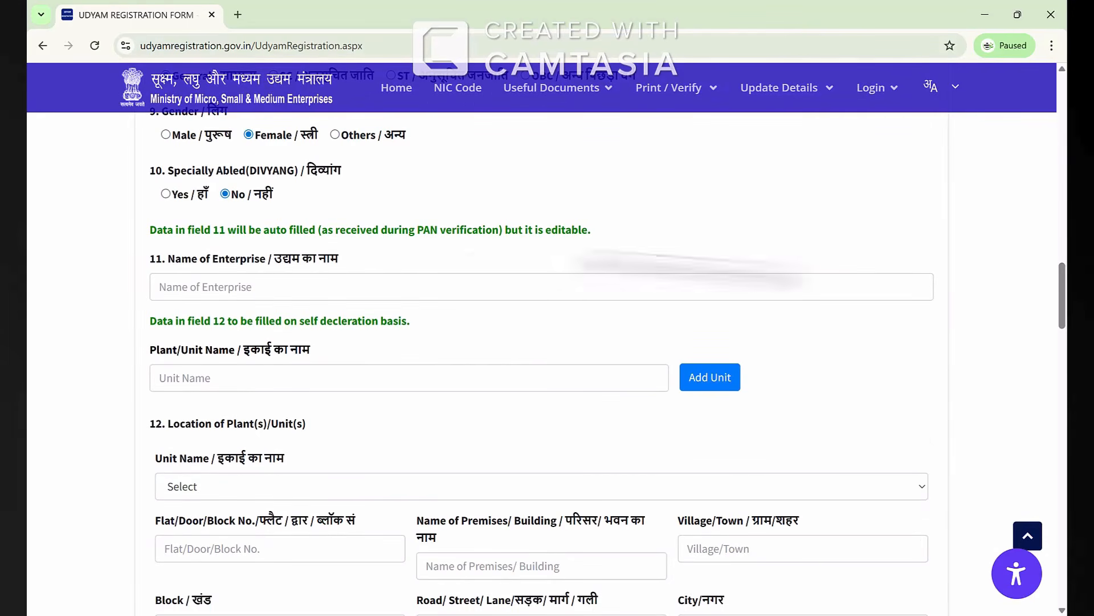
pyautogui.click(273, 288)
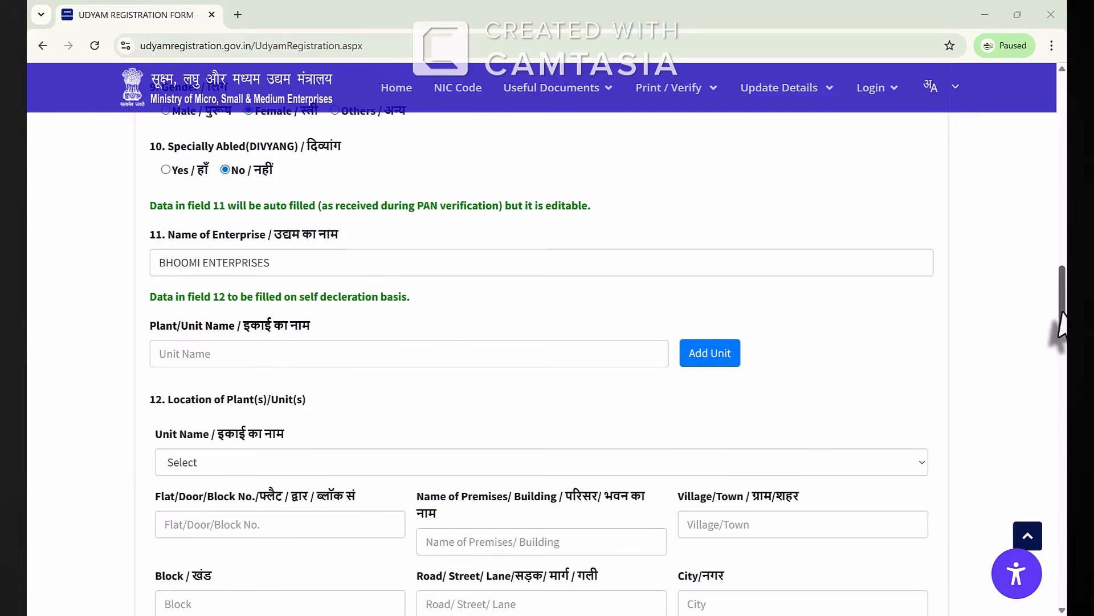
pyautogui.moveTo(1064, 324); pyautogui.dragTo(1060, 381)
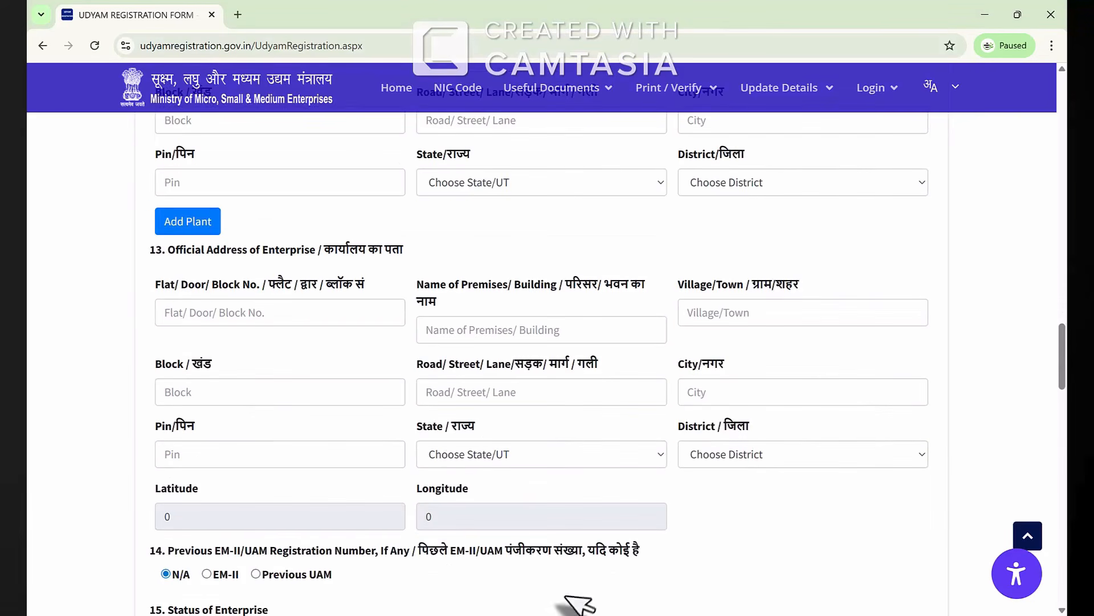
pyautogui.scroll(4, 542, 364)
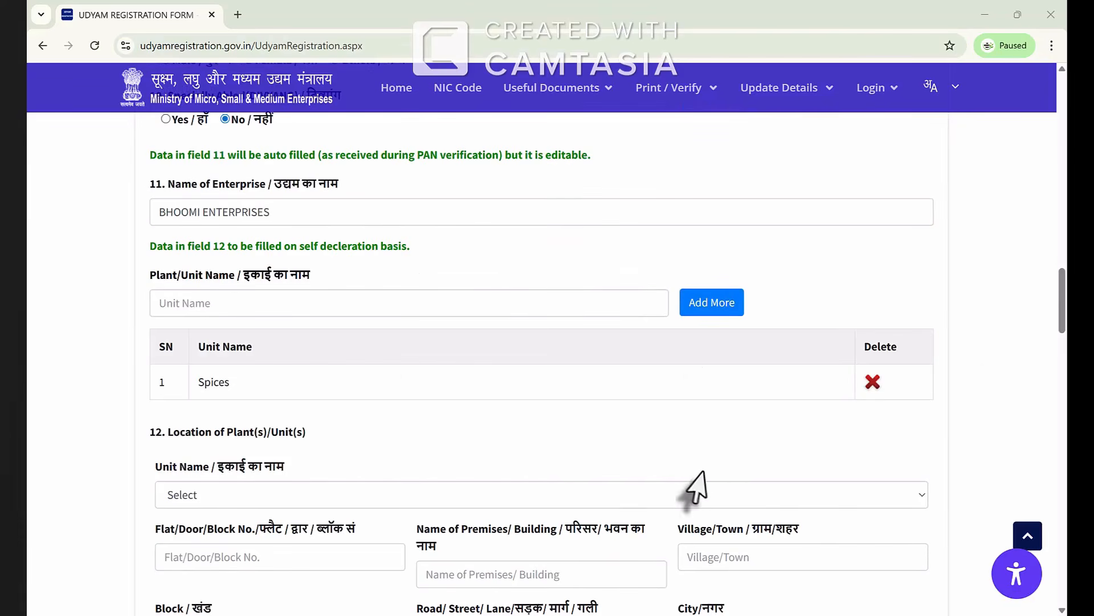
# Choose Spices as the unit name in the Location of Plant(s)/Unit(s) section.
pyautogui.moveTo(1062, 312); pyautogui.dragTo(1064, 327)
pyautogui.moveTo(1061, 331); pyautogui.dragTo(1060, 359)
pyautogui.click(884, 265)
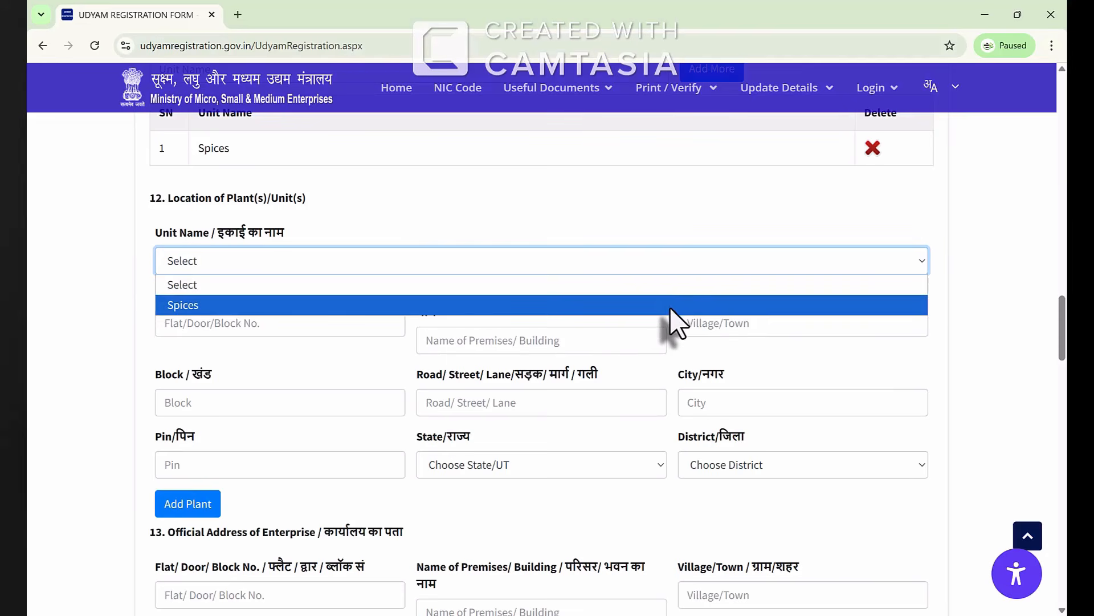
pyautogui.click(671, 307)
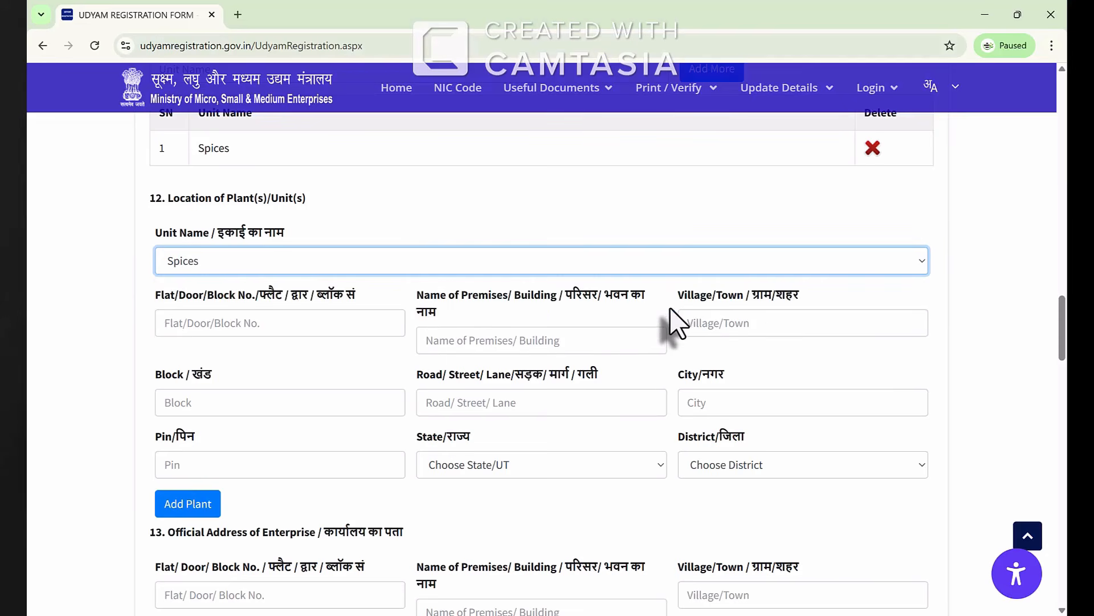
# Fill in the Spices unit's full address, including premises, village, block, state and district, and add the plant location.
pyautogui.click(308, 320)
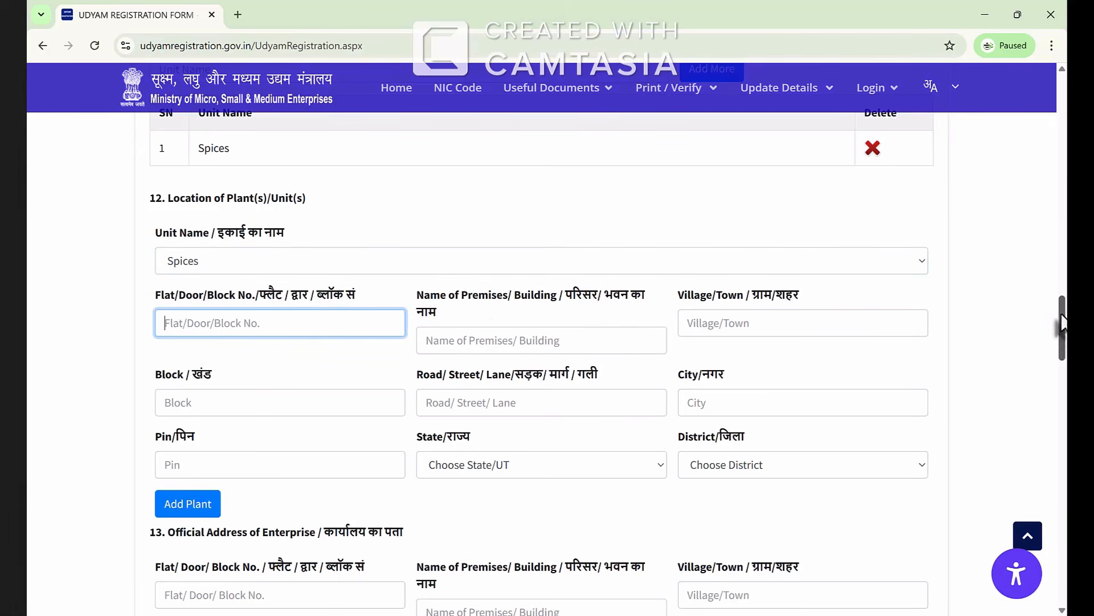
pyautogui.scroll(-1, 1061, 328)
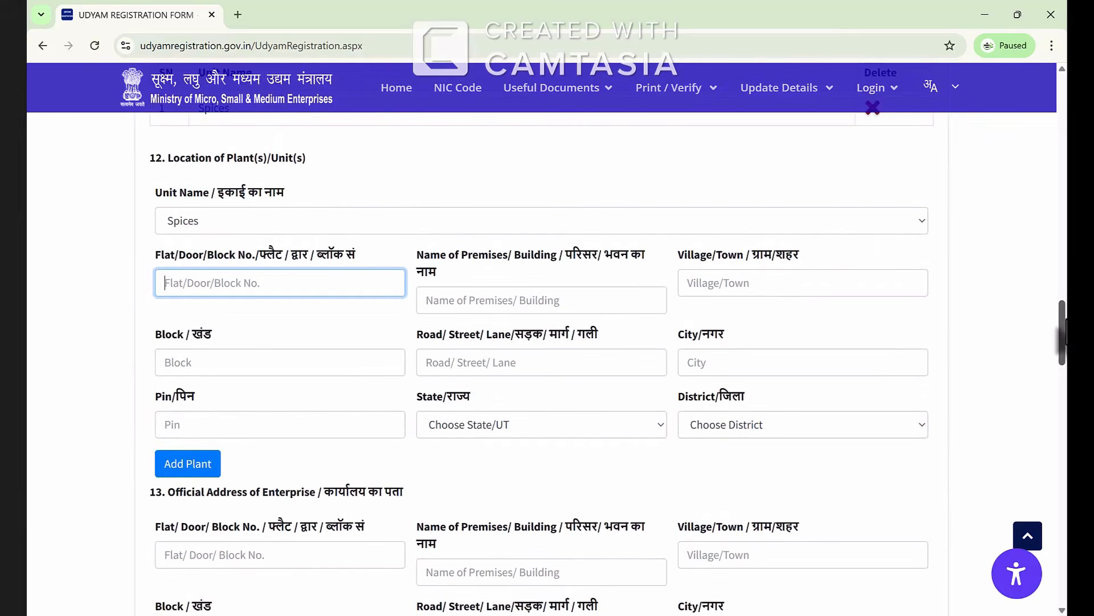
pyautogui.scroll(-1, 1064, 334)
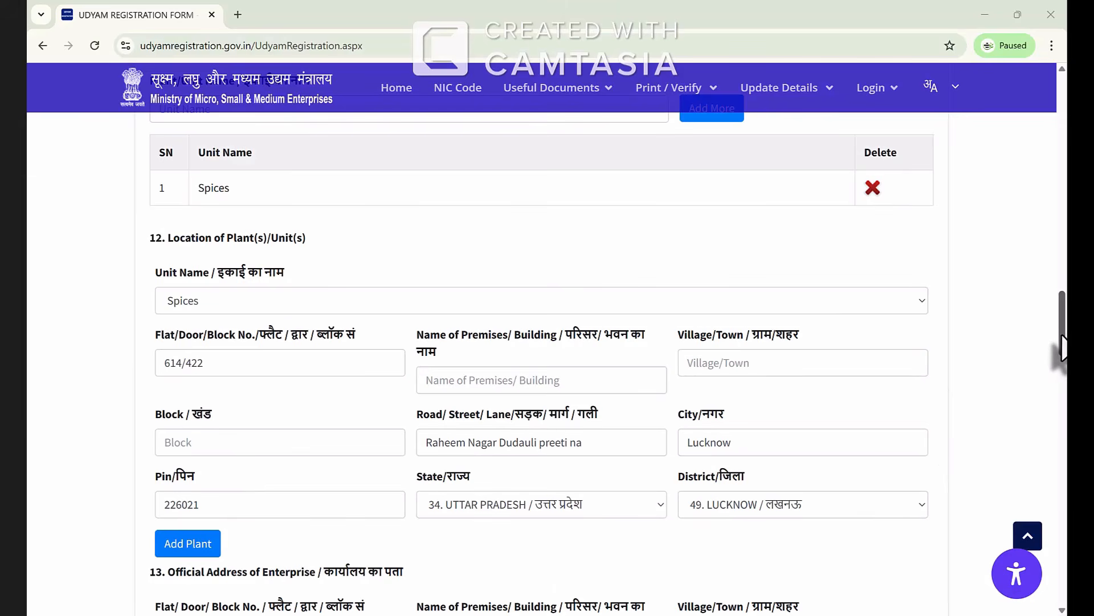
pyautogui.scroll(-4, 912, 353)
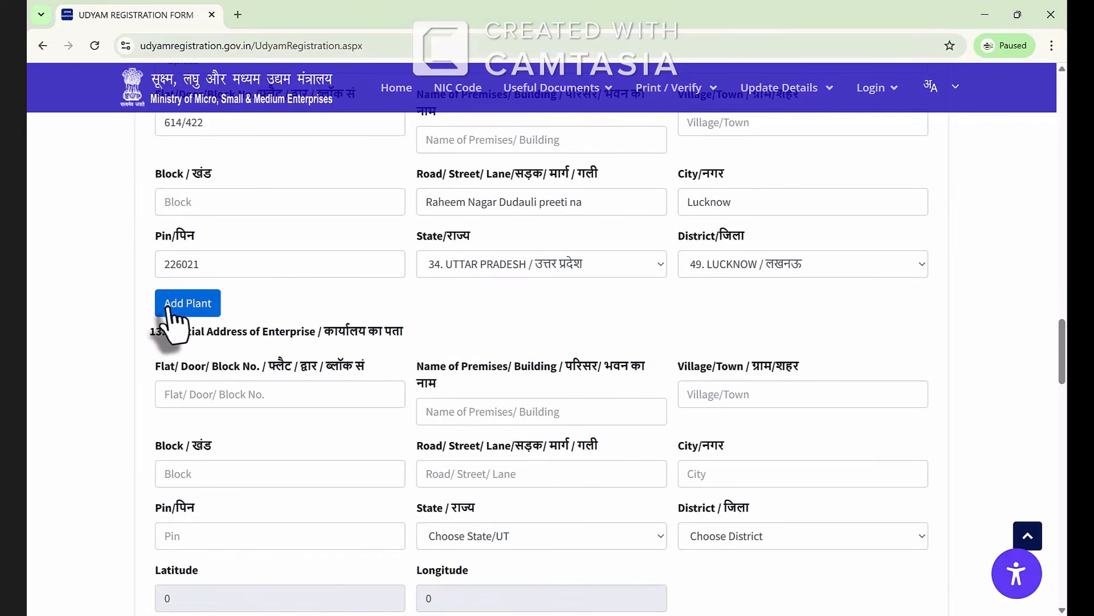
pyautogui.click(169, 308)
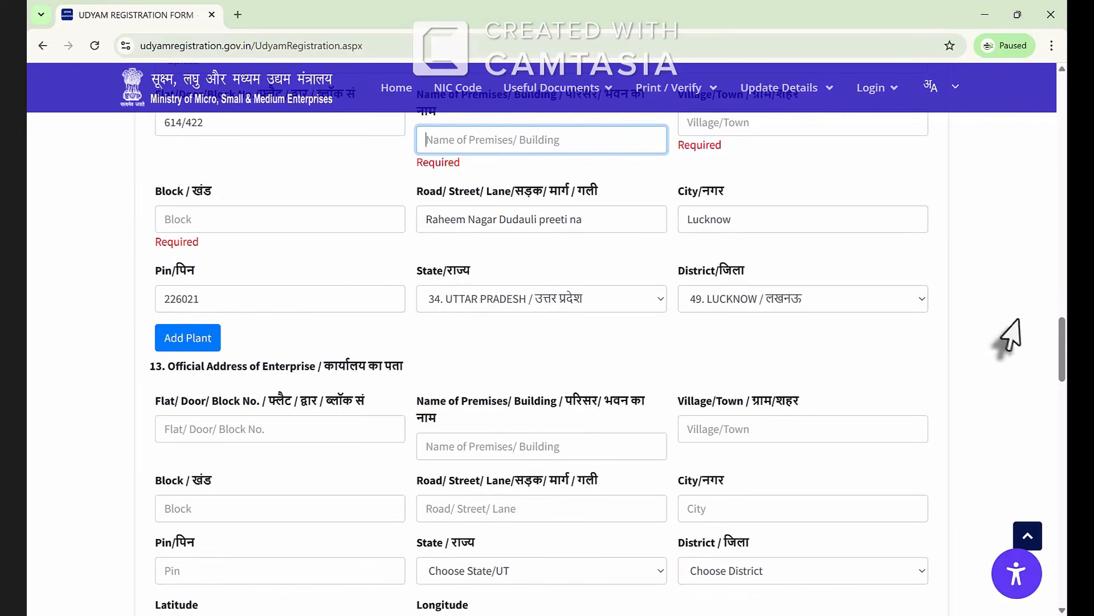
pyautogui.moveTo(1063, 347); pyautogui.dragTo(1062, 334)
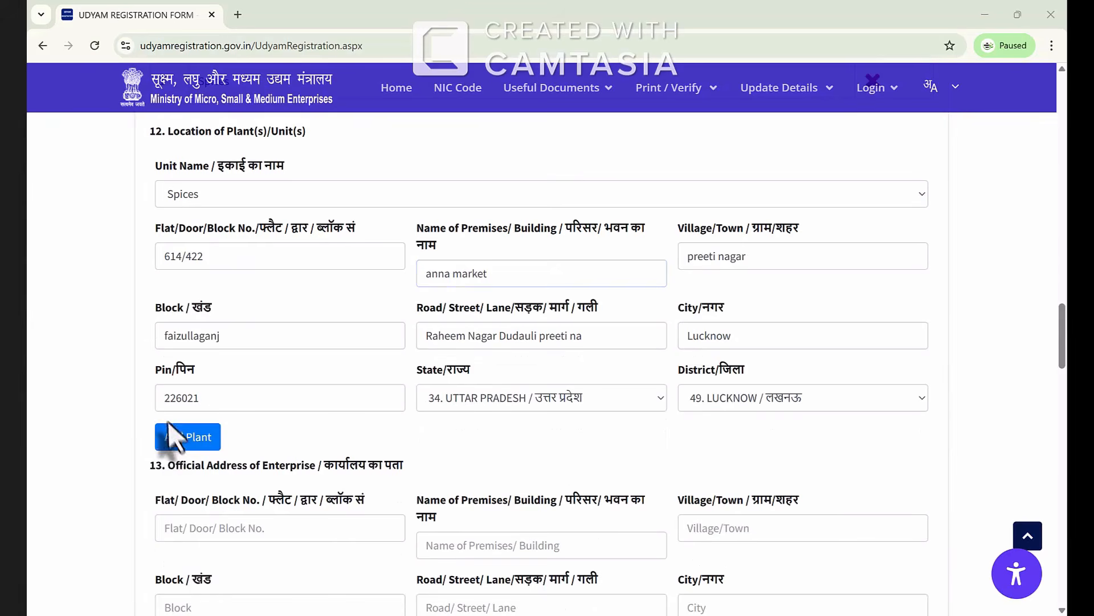
pyautogui.click(172, 439)
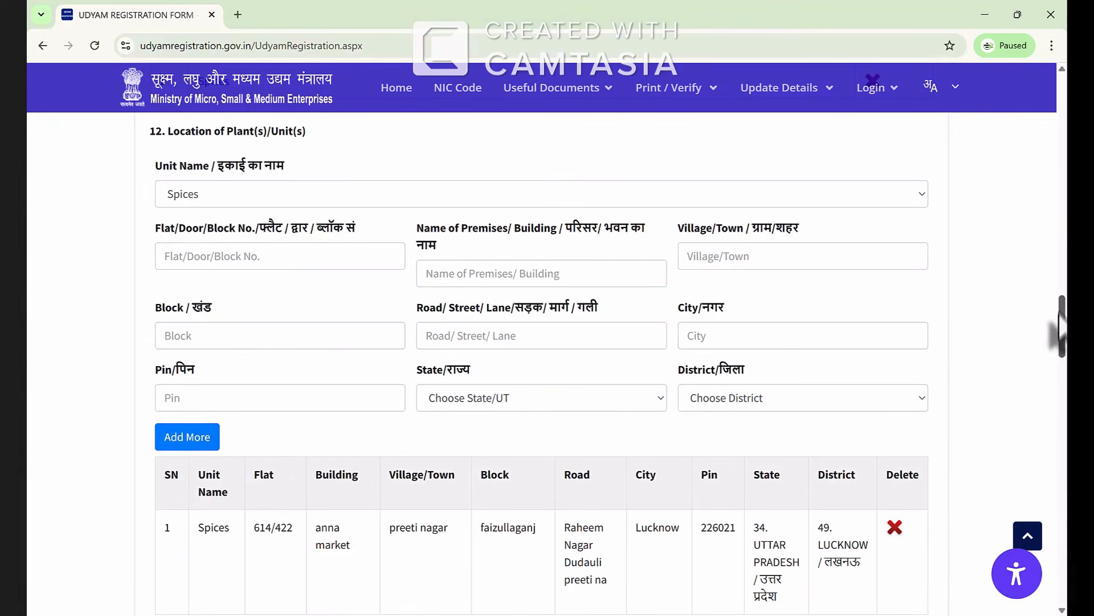
# Set both the date of incorporation and the date of commencement to 03/02/2026 in Status of Enterprise.
pyautogui.moveTo(1061, 323); pyautogui.dragTo(1060, 346)
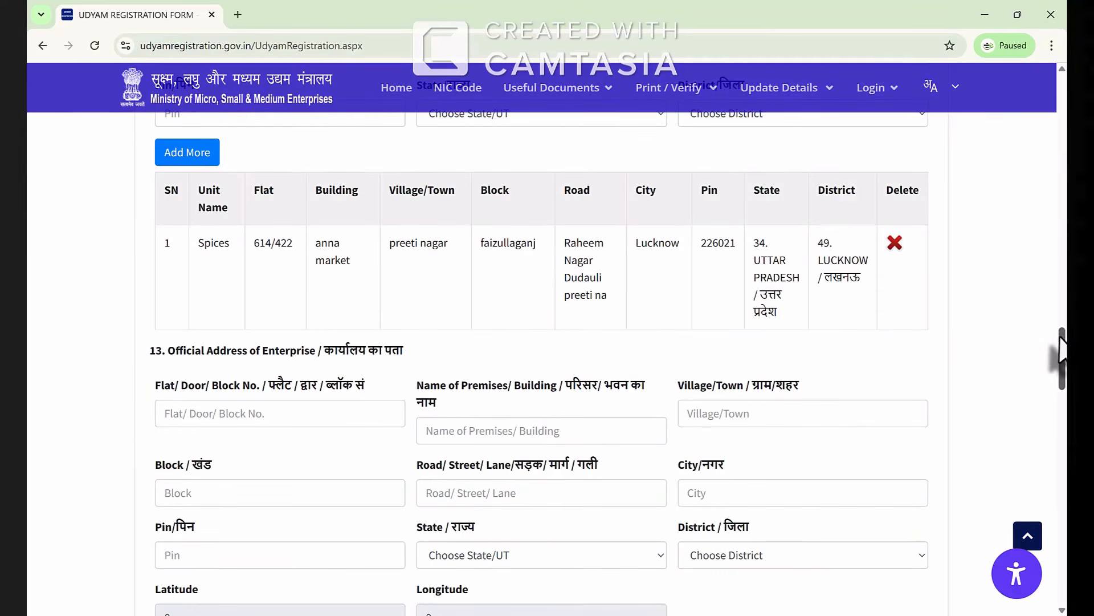
pyautogui.moveTo(1059, 353); pyautogui.dragTo(1062, 374)
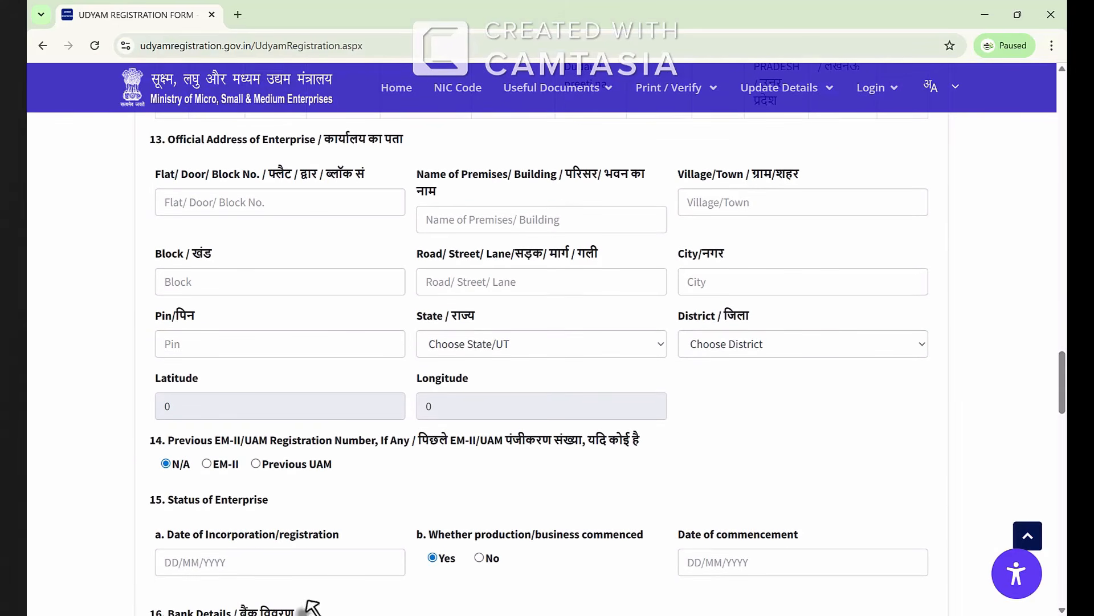
pyautogui.scroll(-4, 110, 212)
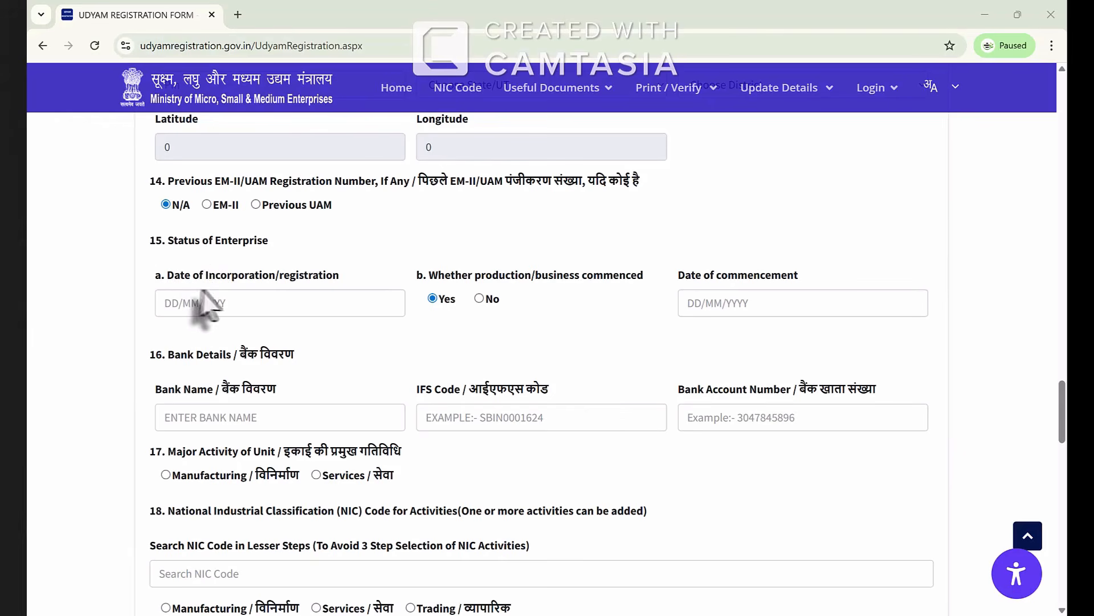
pyautogui.click(248, 304)
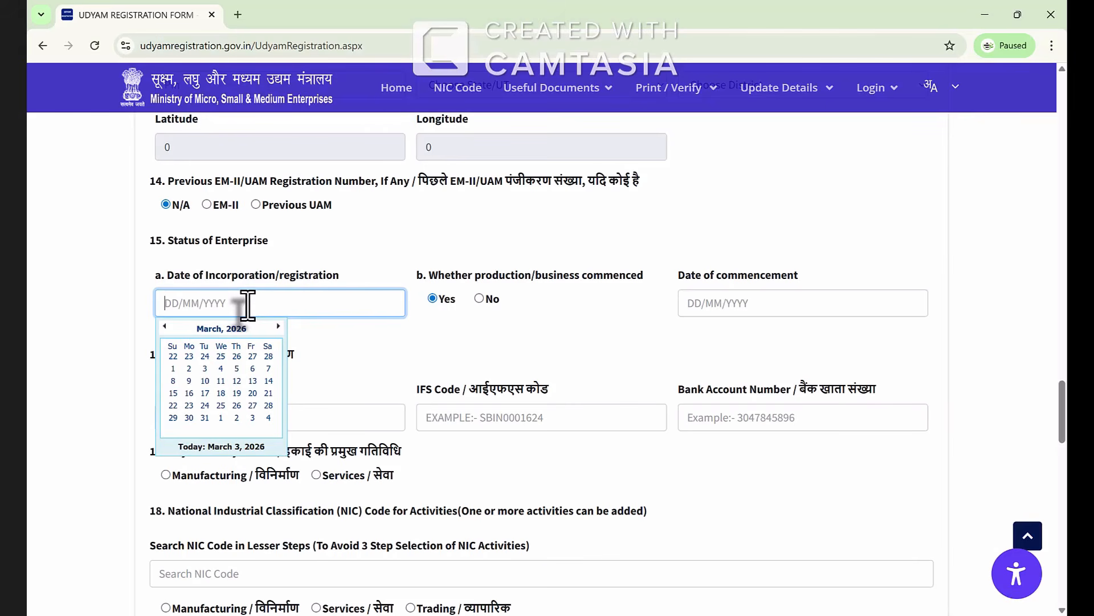
pyautogui.click(205, 369)
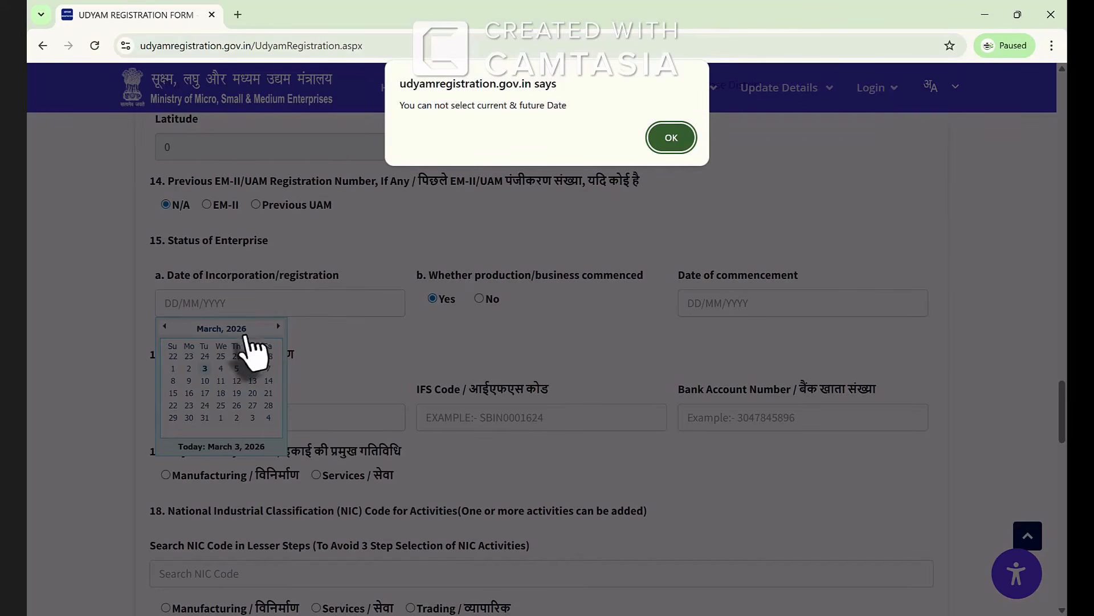
pyautogui.click(690, 135)
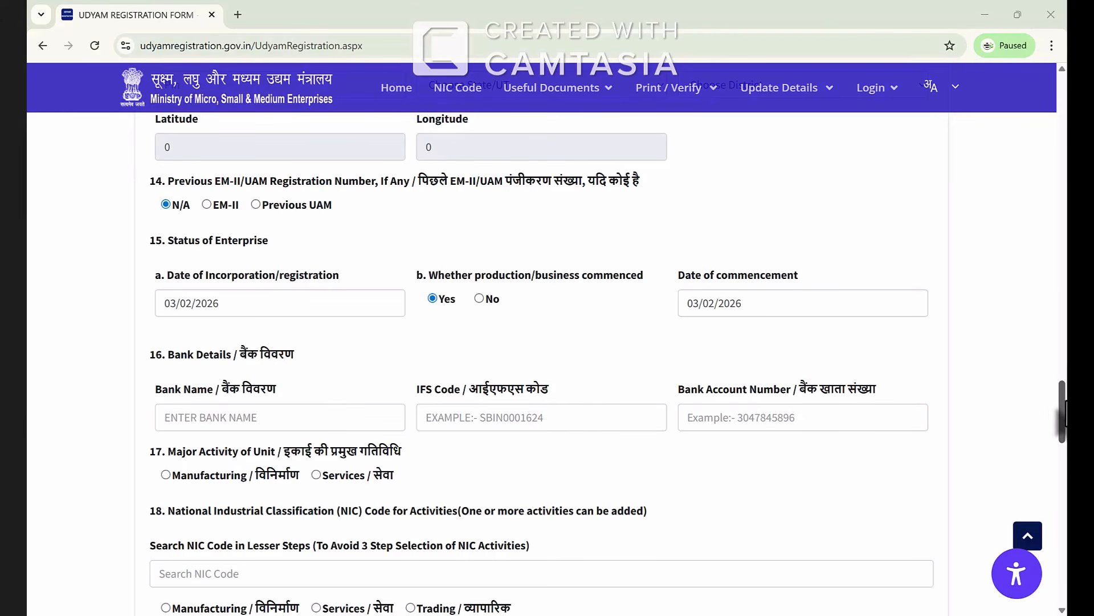
# Choose Manufacturing as the unit's major activity and search the NIC codes for spice.
pyautogui.moveTo(1063, 410)
pyautogui.mouseDown()
pyautogui.moveTo(1064, 441)
pyautogui.moveTo(1063, 429)
pyautogui.mouseUp()
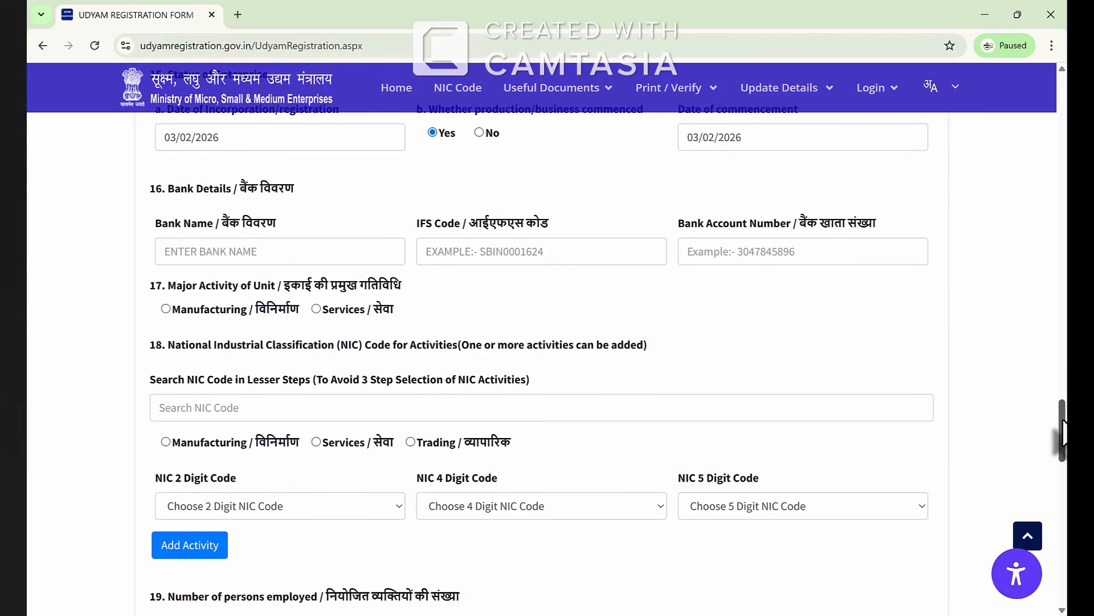
pyautogui.moveTo(1063, 433); pyautogui.dragTo(1063, 438)
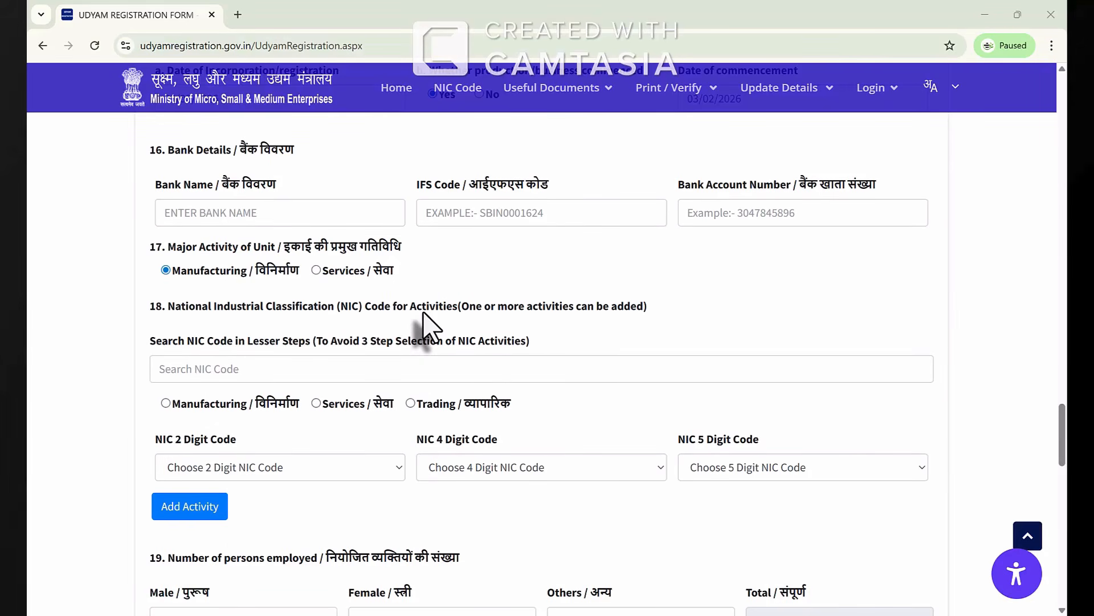
pyautogui.click(217, 371)
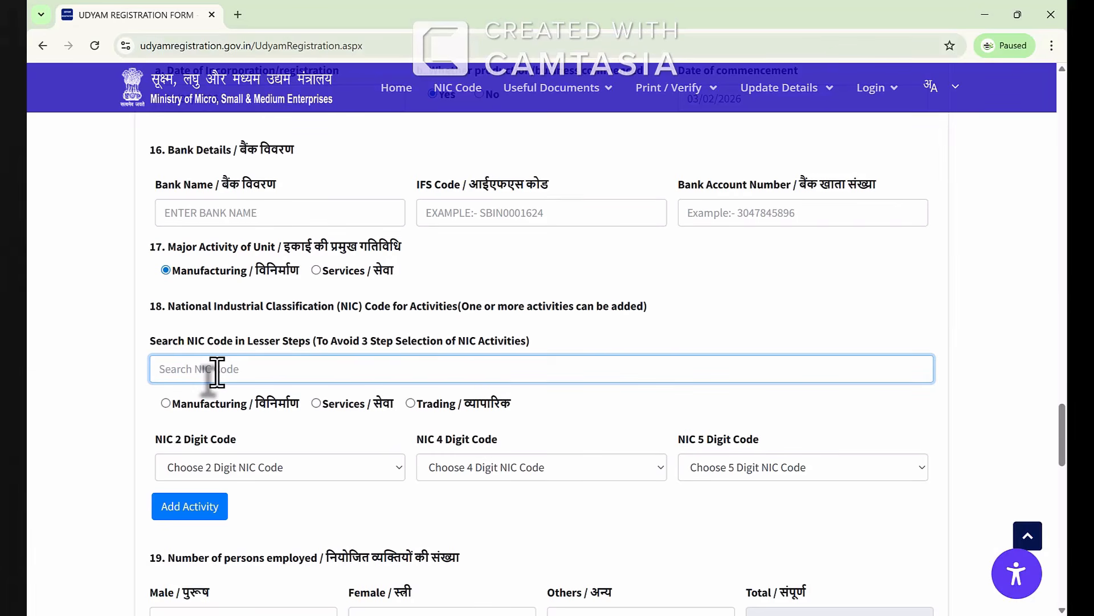
pyautogui.write('spice')
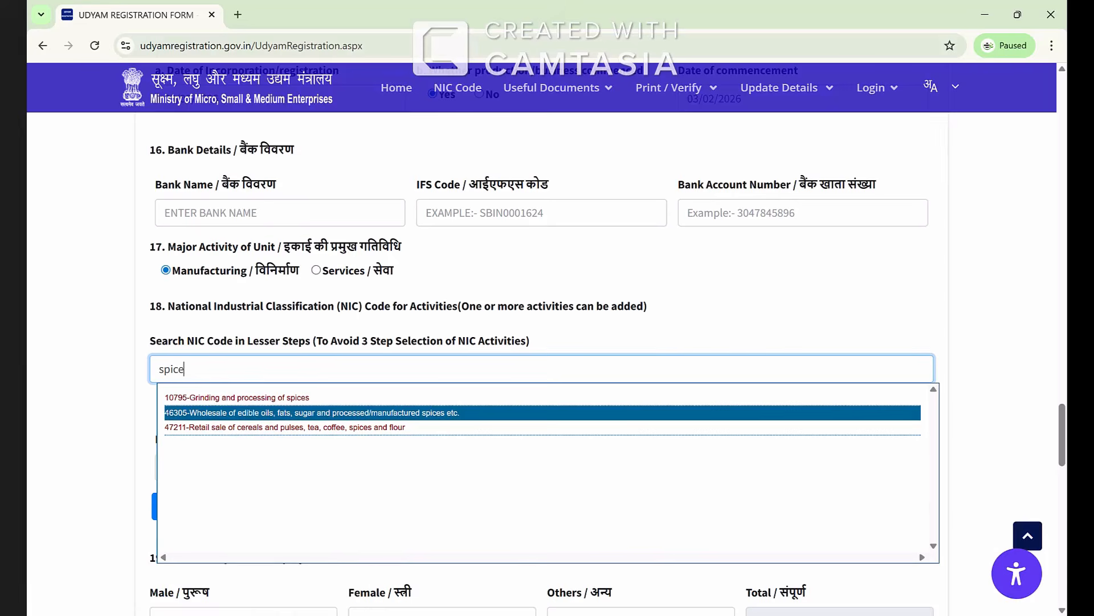
# Add a Manufacturing activity with NIC code 10795-Grinding and processing of spices.
pyautogui.scroll(-2, 154, 278)
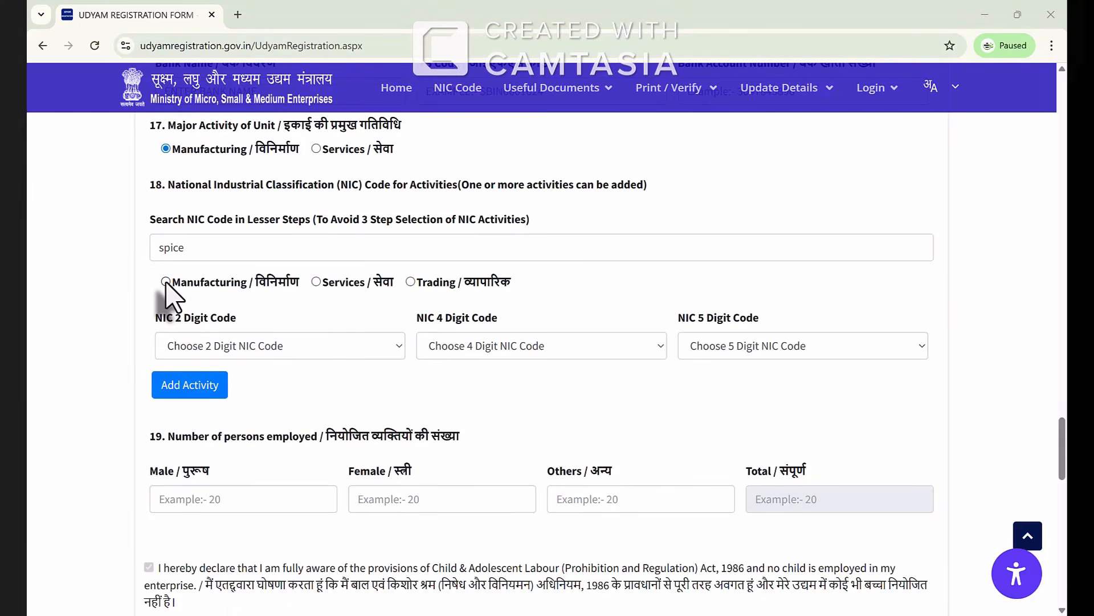
pyautogui.click(165, 282)
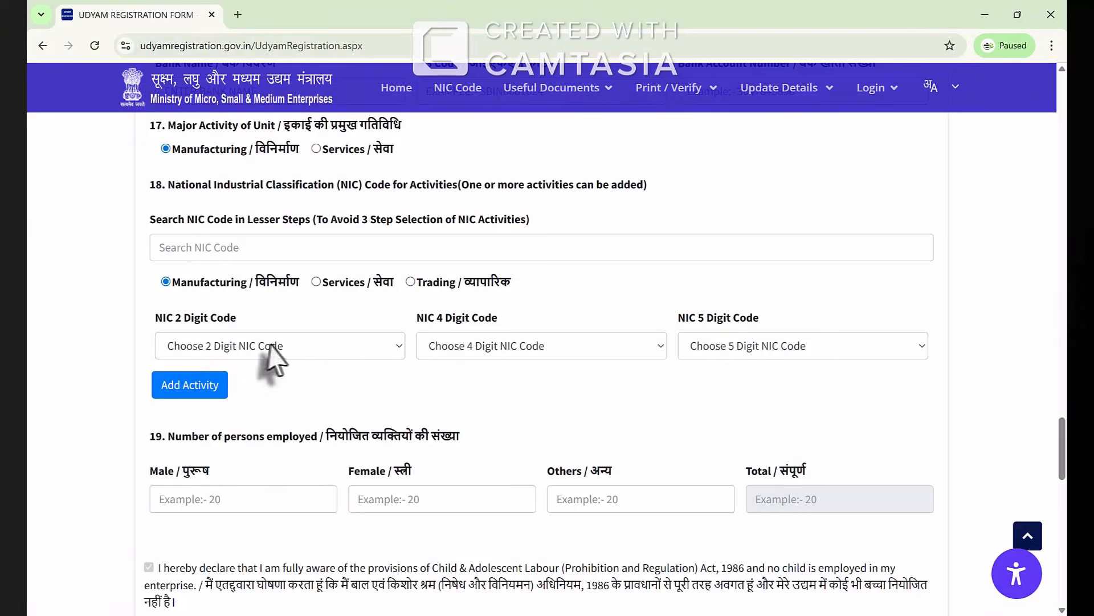
pyautogui.click(392, 344)
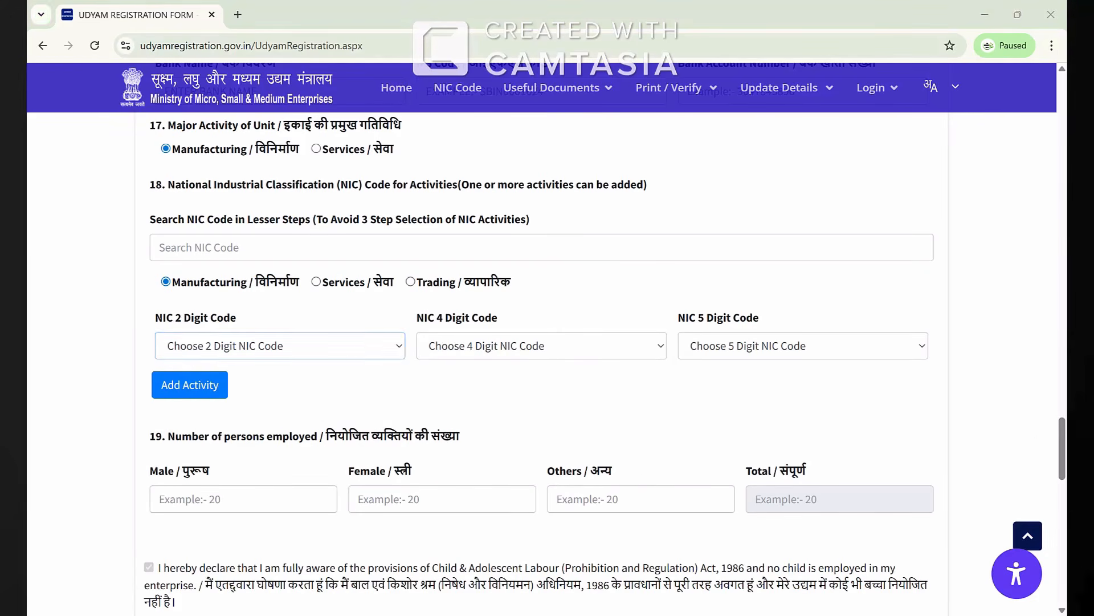
pyautogui.scroll(-2, 541, 342)
pyautogui.click(192, 311)
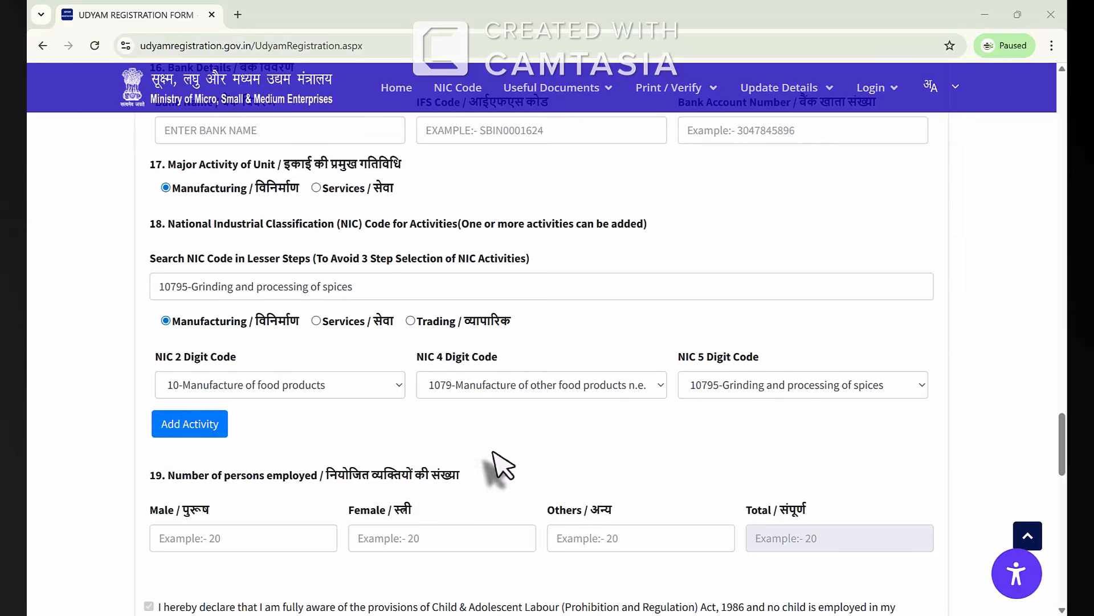
pyautogui.click(175, 432)
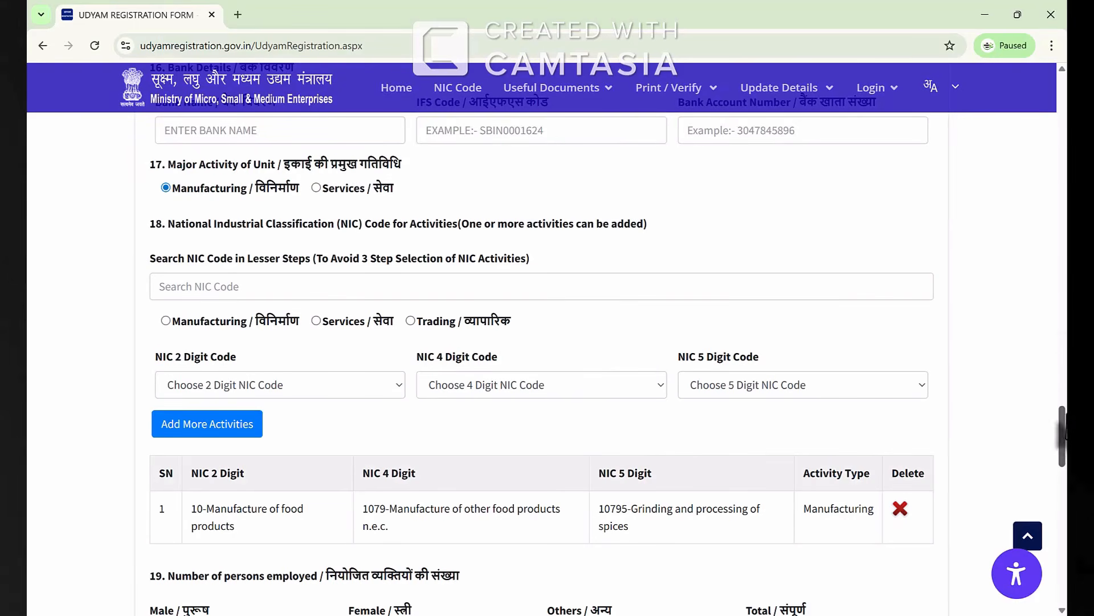
# Set the number of persons employed to 6 male and 8 female.
pyautogui.moveTo(1064, 433); pyautogui.dragTo(1063, 465)
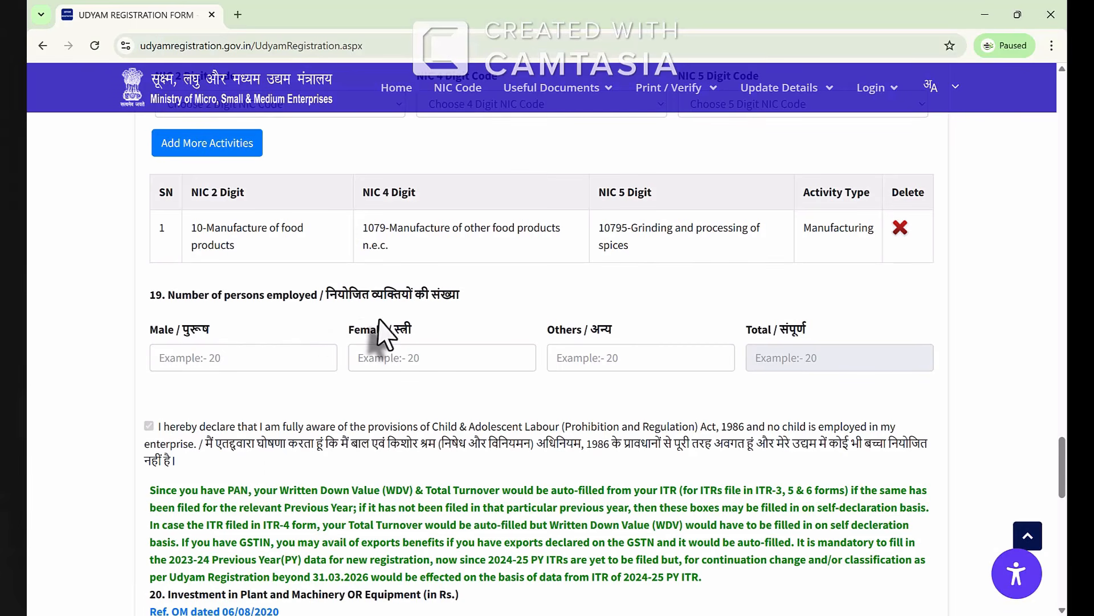
pyautogui.click(269, 365)
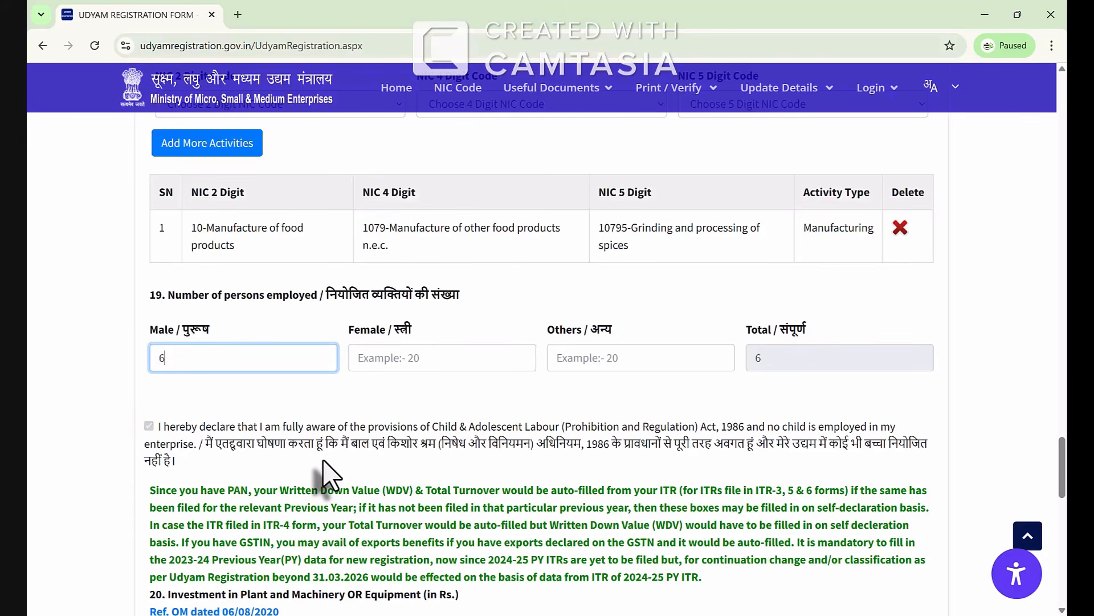
pyautogui.click(414, 359)
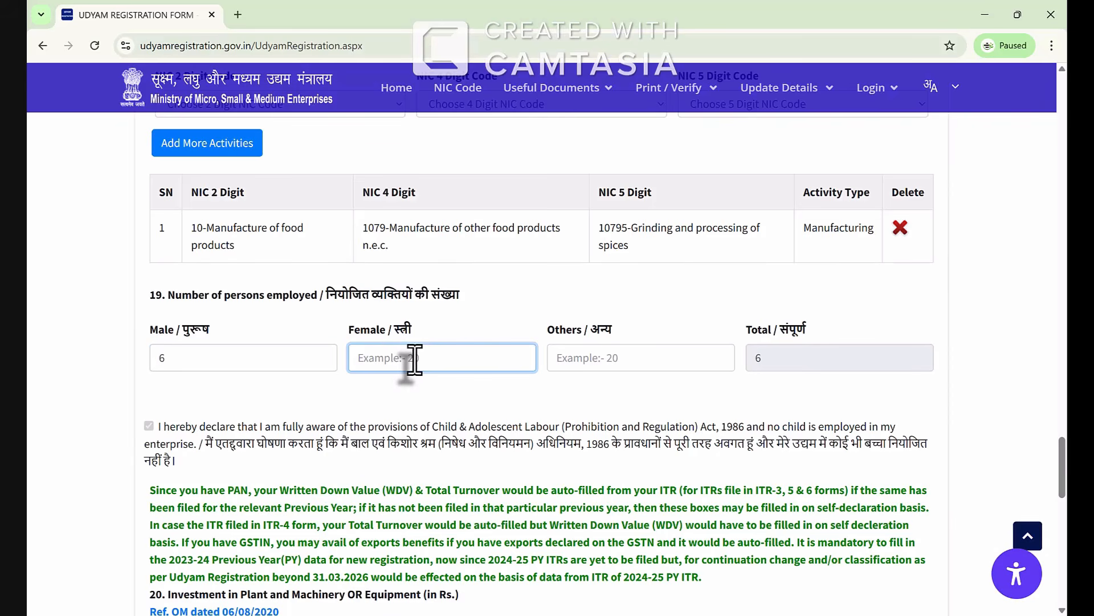
pyautogui.click(808, 401)
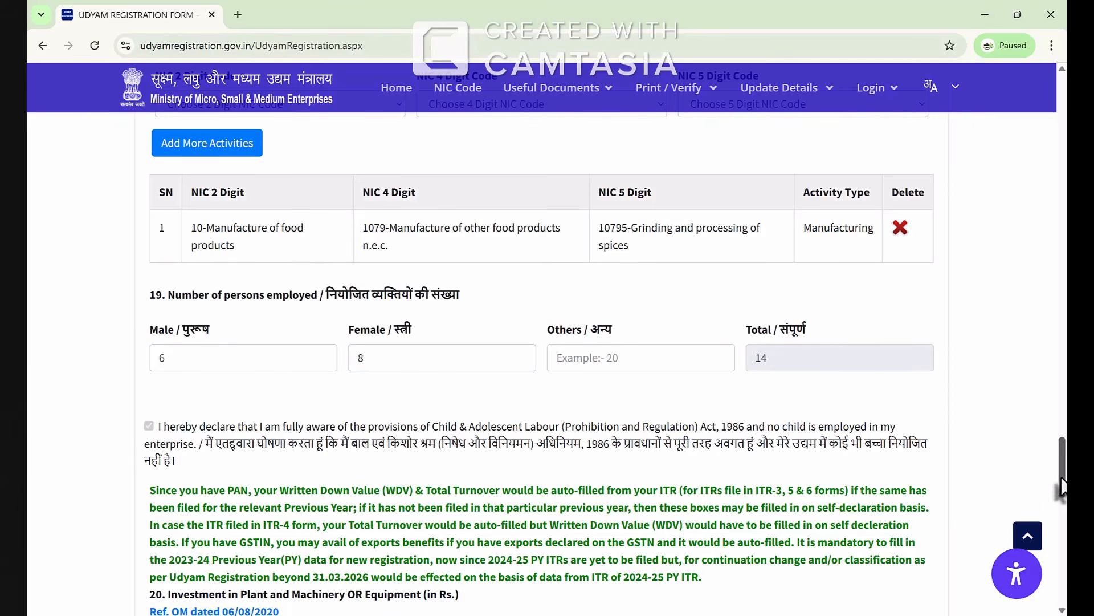
# Enter 200000 as the written down value, 50000 as the exclusion cost and 800000 as the total turnover for 2023-24.
pyautogui.moveTo(1061, 484); pyautogui.dragTo(1064, 510)
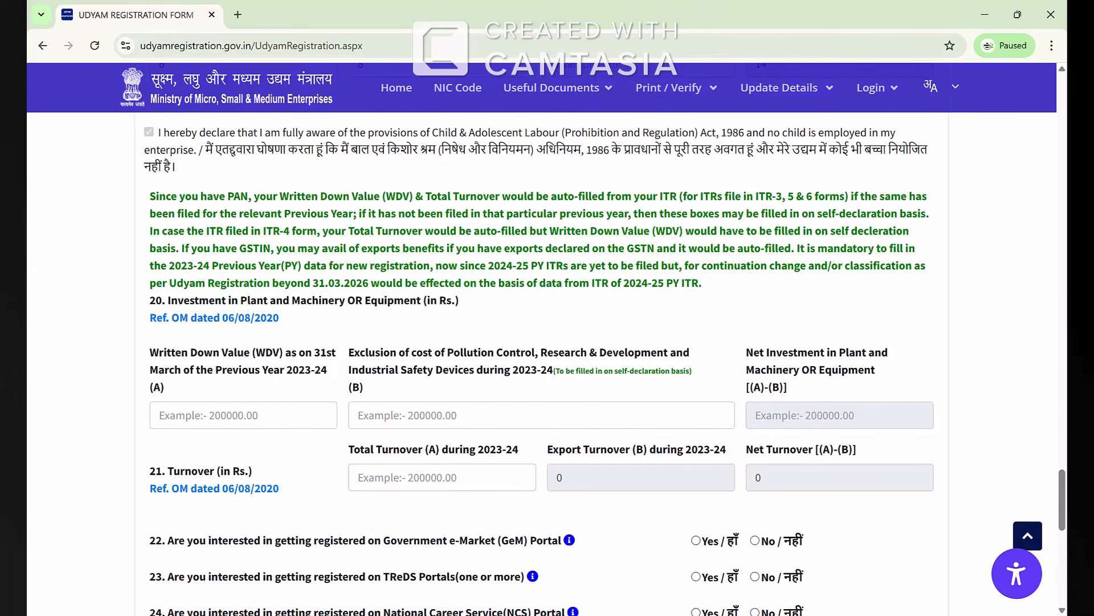
pyautogui.scroll(-1, 542, 365)
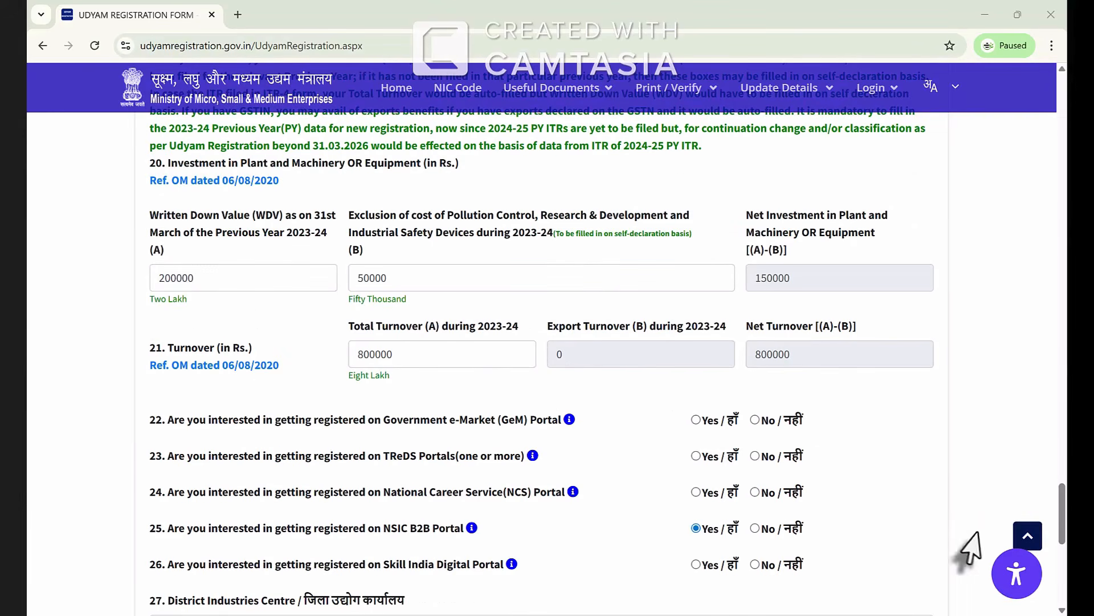
# Answer Yes for GeM portal registration and No for TReDS, National Career Service and Skill India Digital.
pyautogui.scroll(-2, 1063, 548)
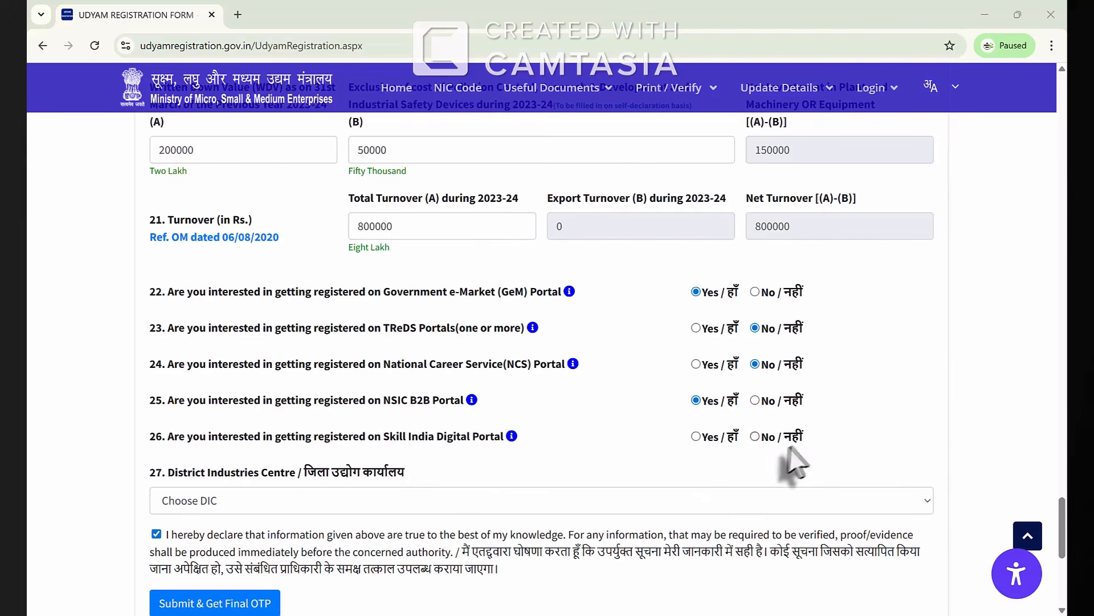
pyautogui.click(755, 436)
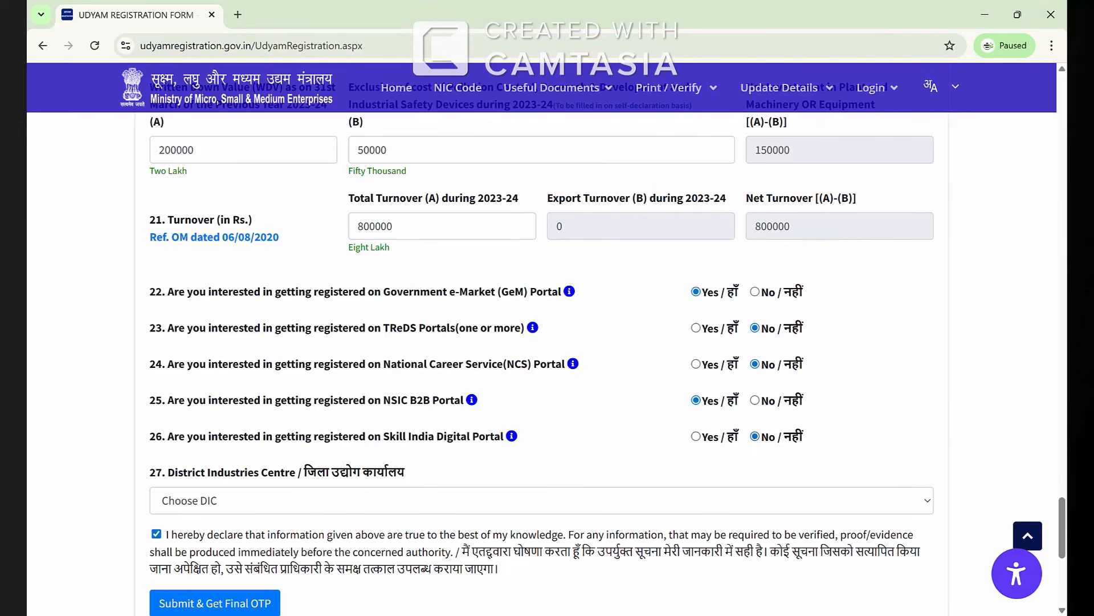
pyautogui.scroll(-2, 547, 342)
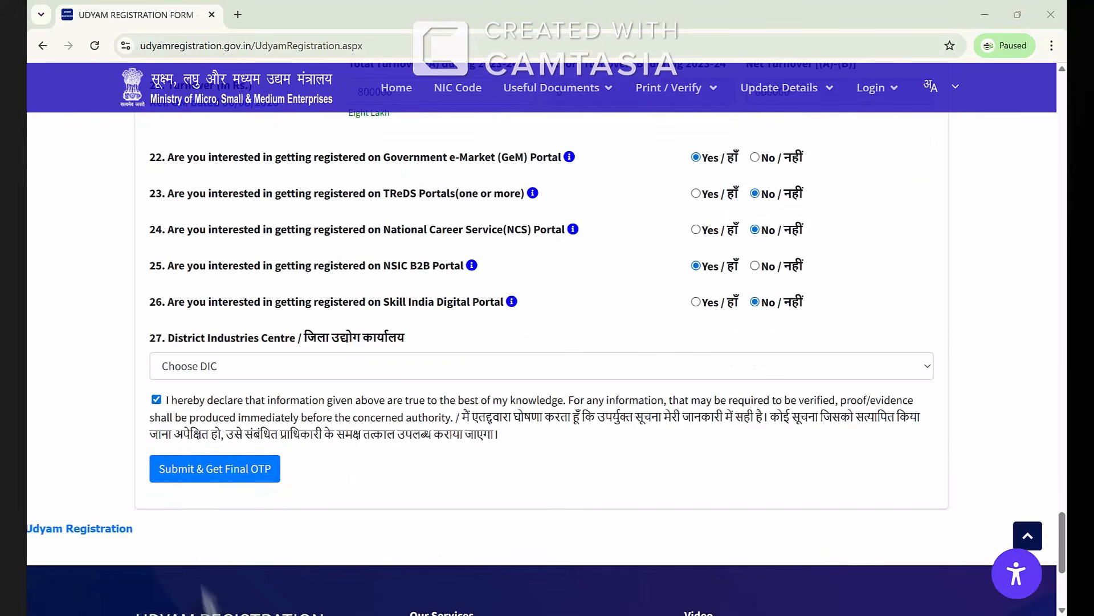
# Try to submit the form for the final OTP, and answer No to the GSTIN question.
pyautogui.click(221, 482)
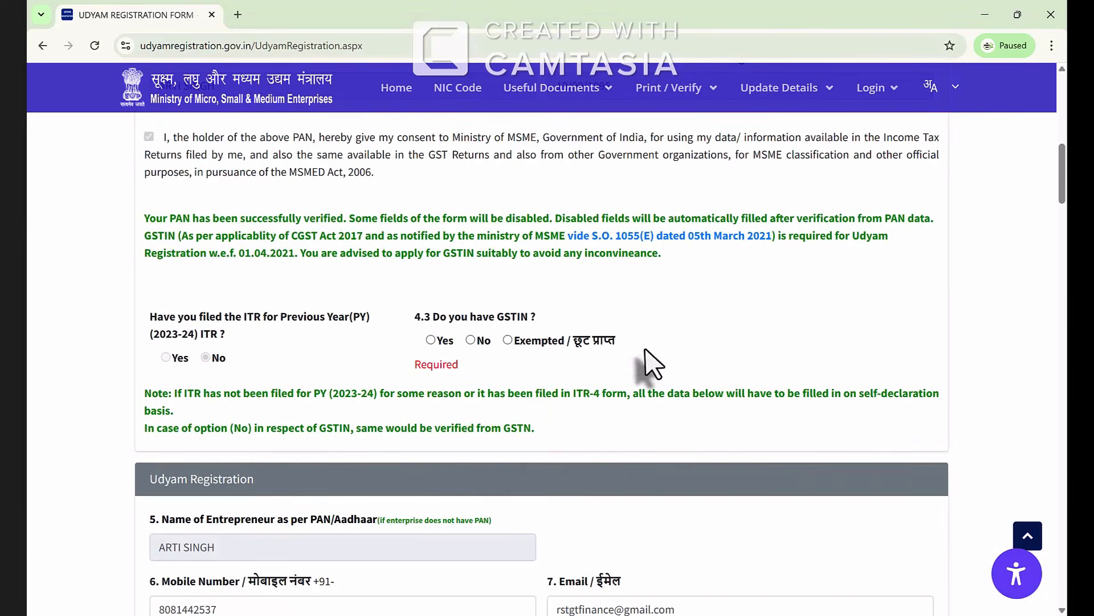
pyautogui.moveTo(1062, 181)
pyautogui.mouseDown()
pyautogui.moveTo(1063, 114)
pyautogui.moveTo(1064, 183)
pyautogui.mouseUp()
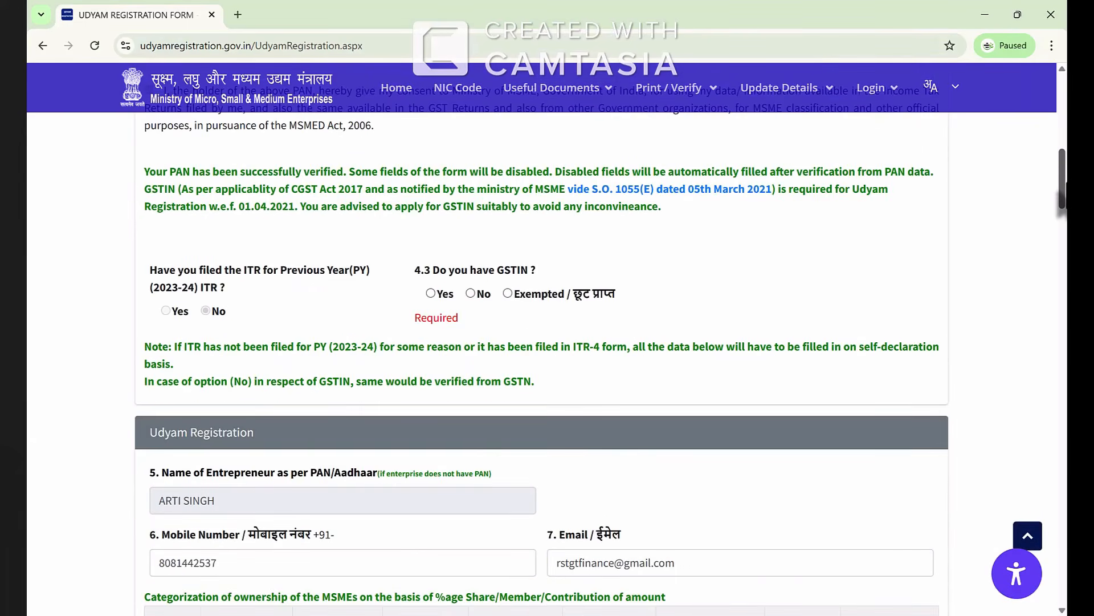
pyautogui.click(471, 294)
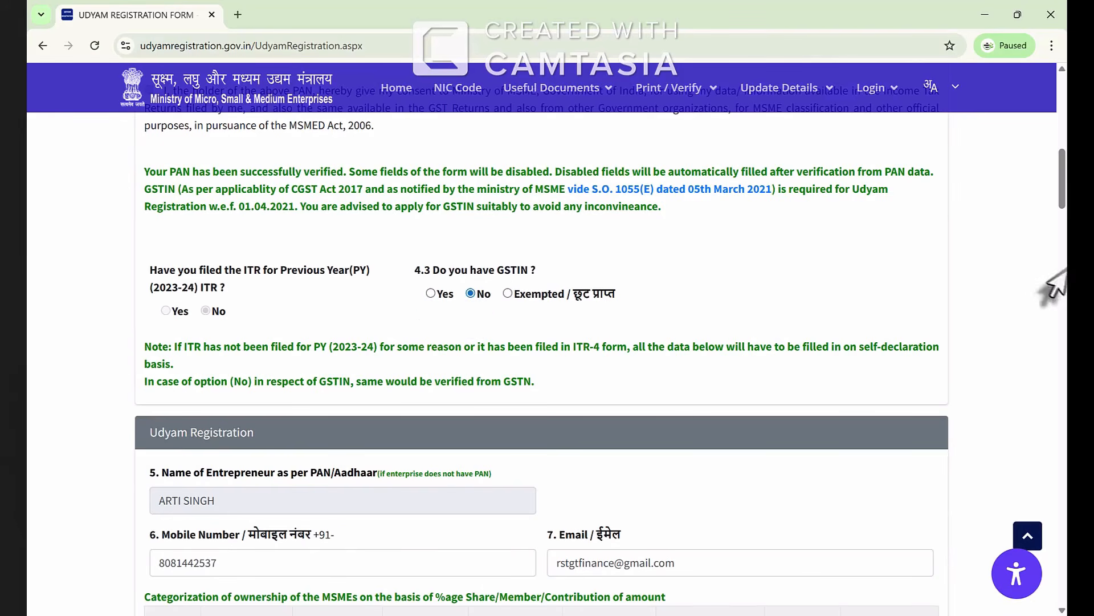
# Open the District Industries Centre choices in section 27 of the form.
pyautogui.moveTo(1062, 212); pyautogui.dragTo(1062, 418)
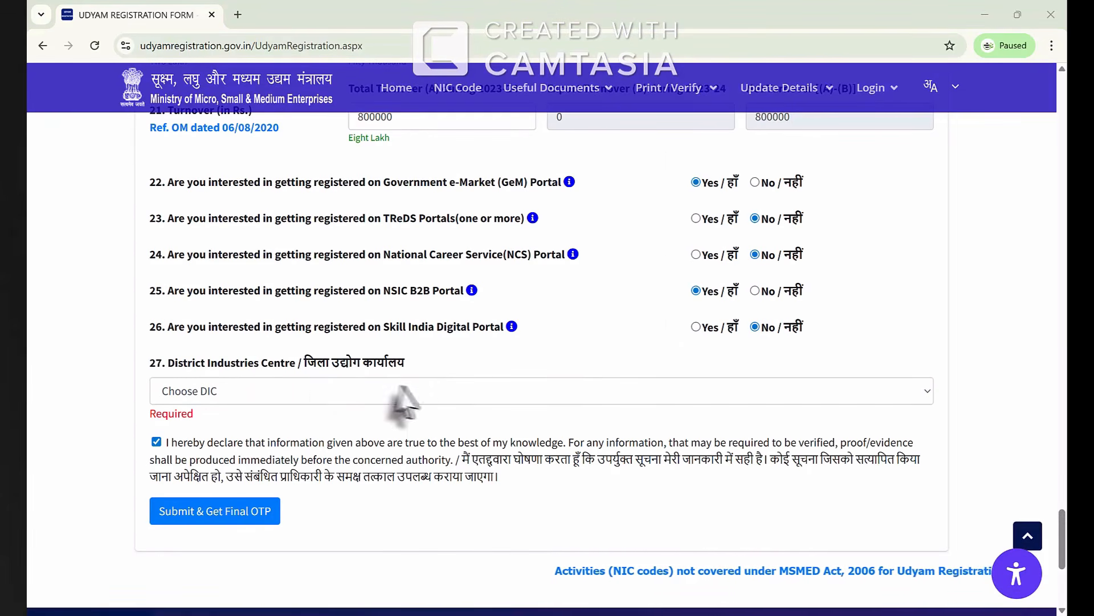
pyautogui.click(452, 391)
pyautogui.click(482, 383)
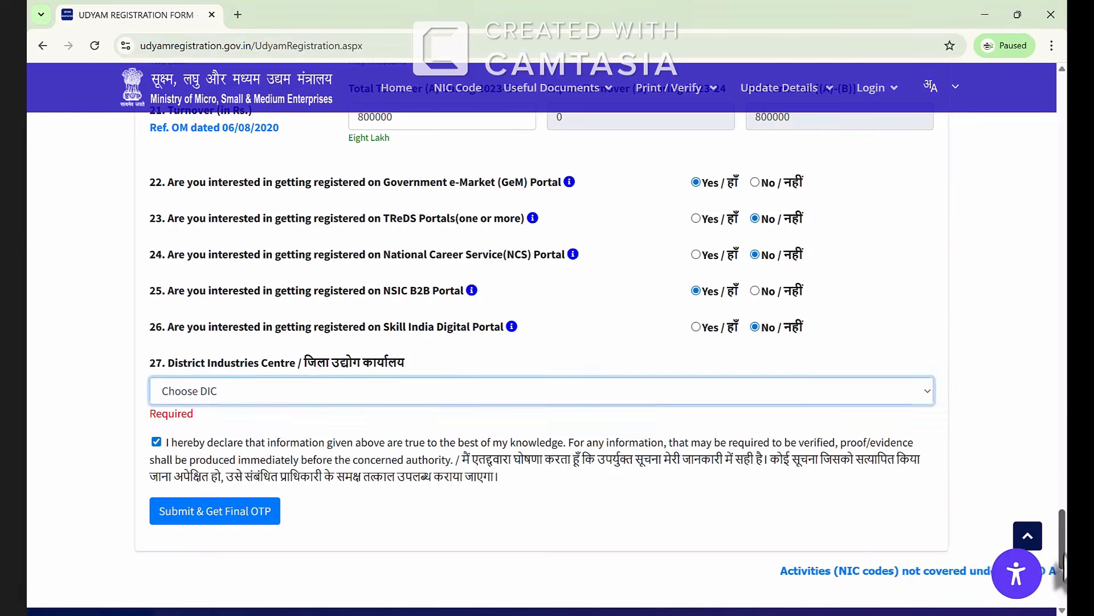
pyautogui.moveTo(1063, 559)
pyautogui.mouseDown()
pyautogui.moveTo(1062, 393)
pyautogui.moveTo(1062, 564)
pyautogui.moveTo(1065, 553)
pyautogui.mouseUp()
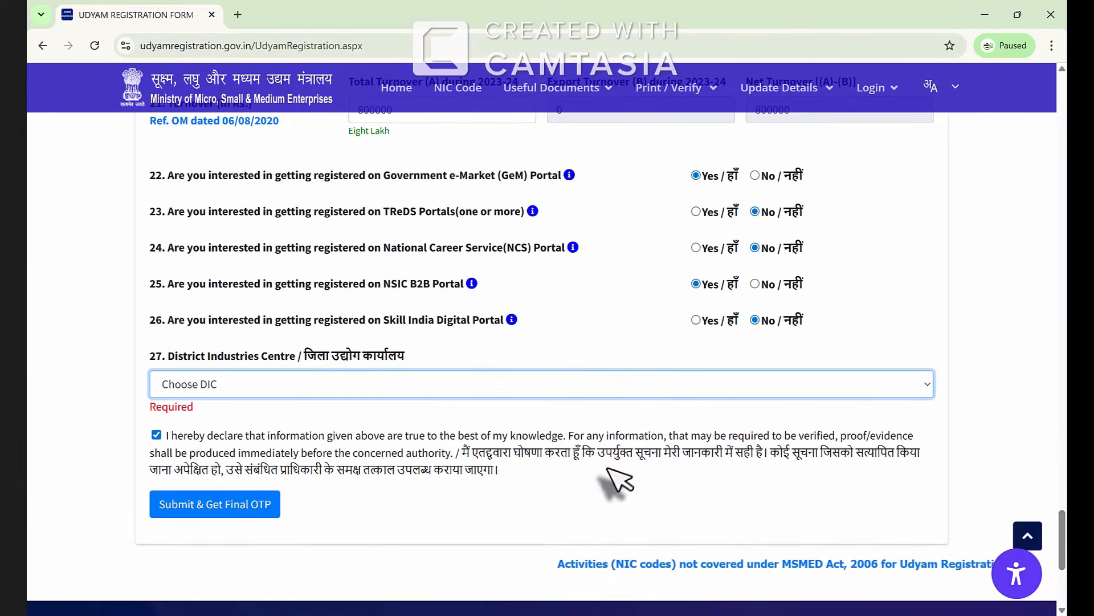